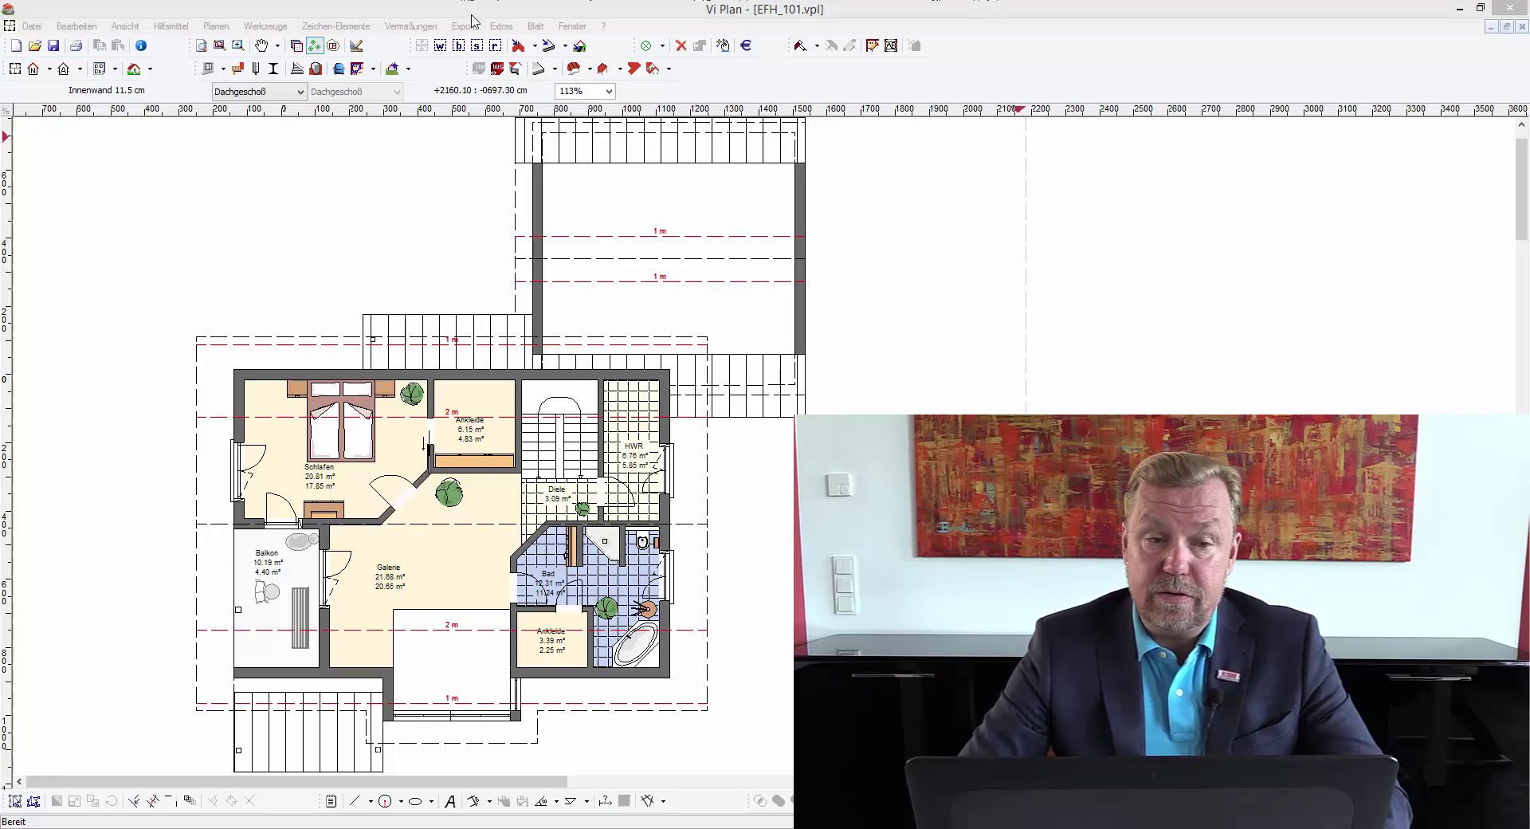
Step: Activate the Solaranlage tool from the Planen menu on the EFH_101 attic plan
{"action": "left_click", "coordinate": [216, 26]}
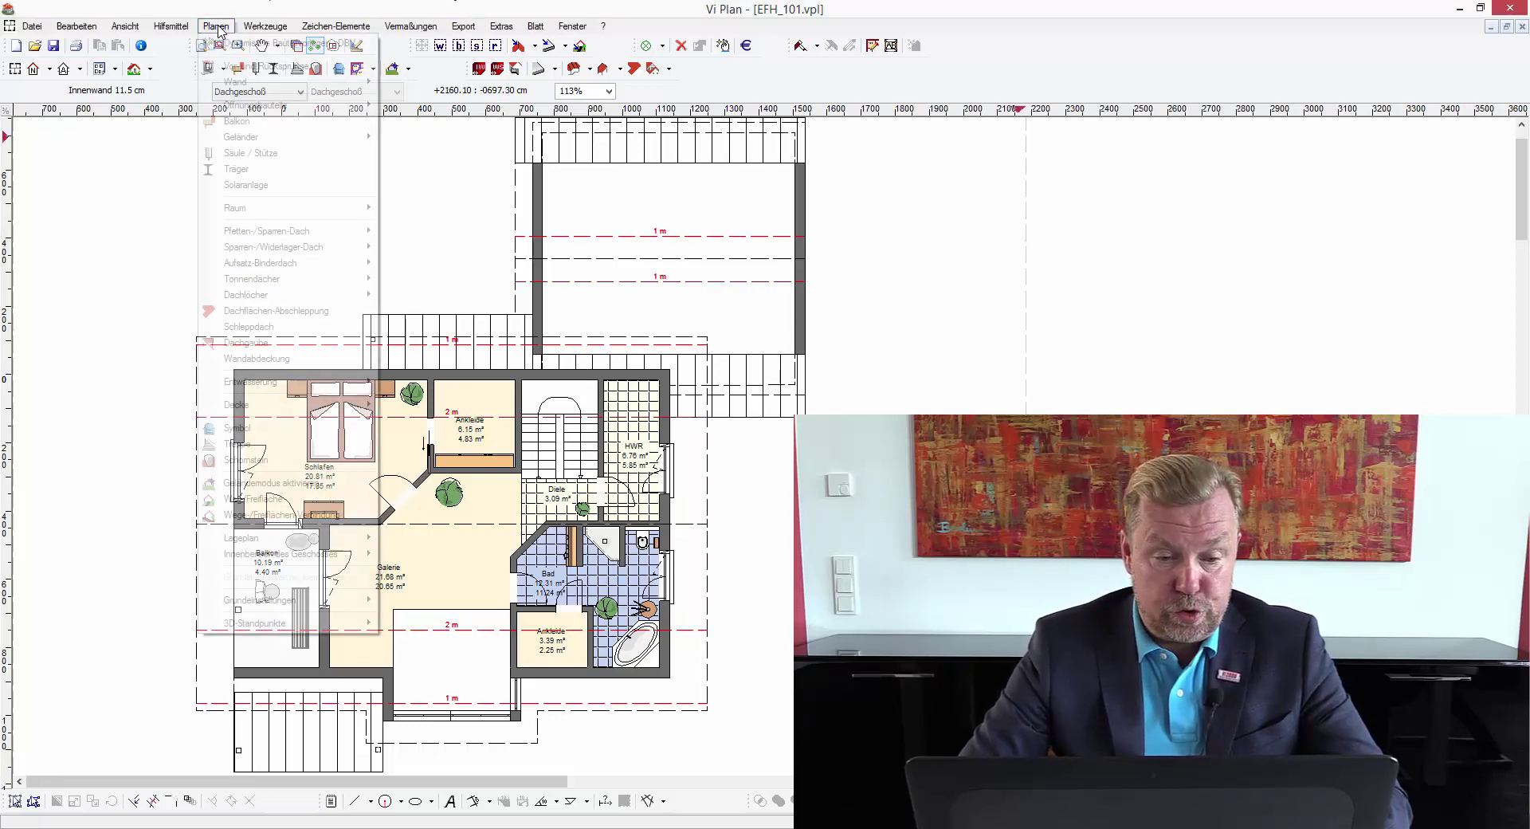
{"action": "mouse_move", "coordinate": [252, 279]}
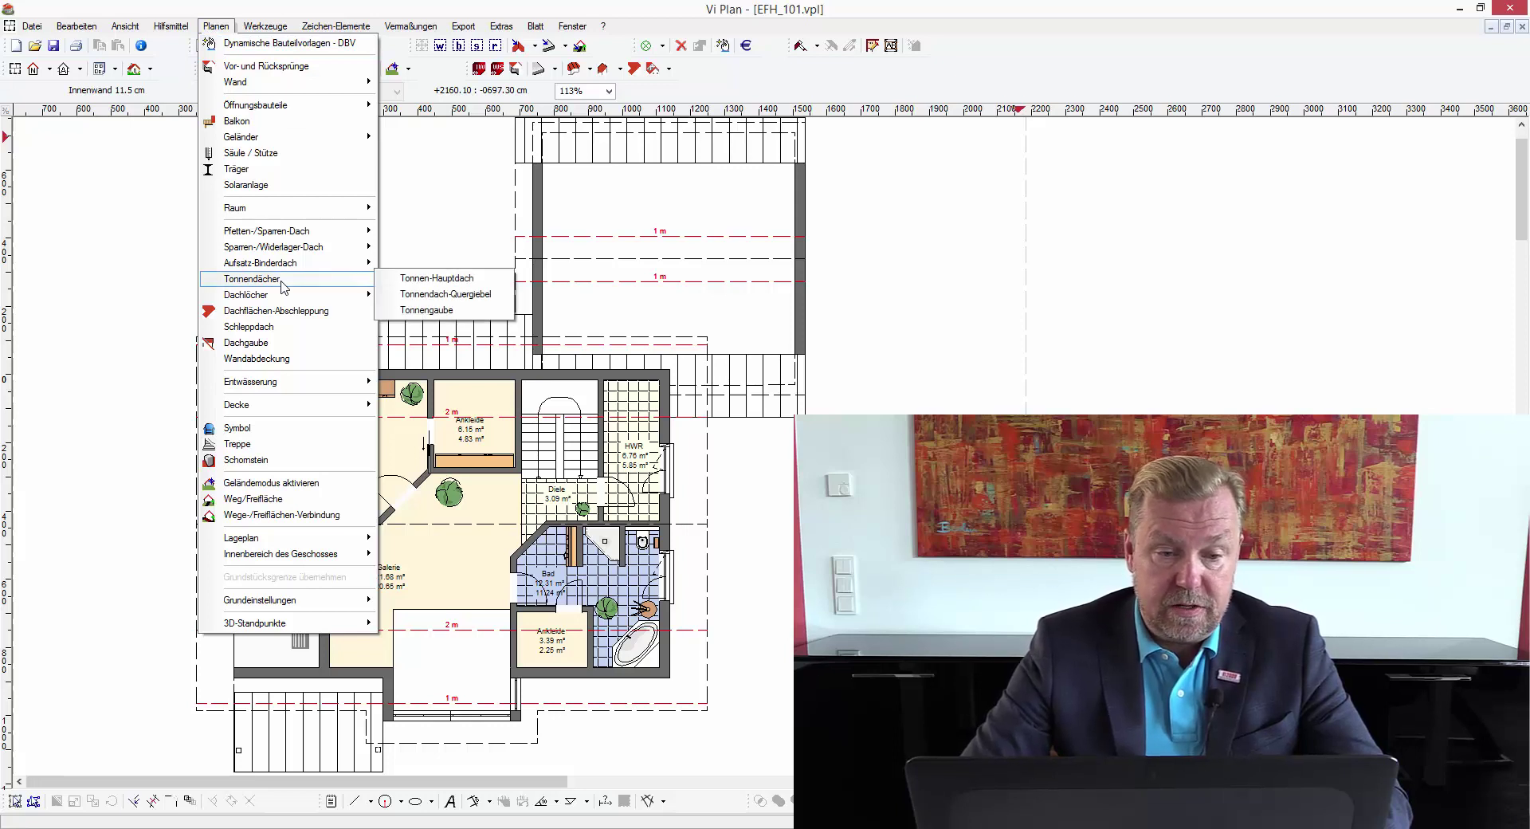
{"action": "left_click", "coordinate": [288, 191]}
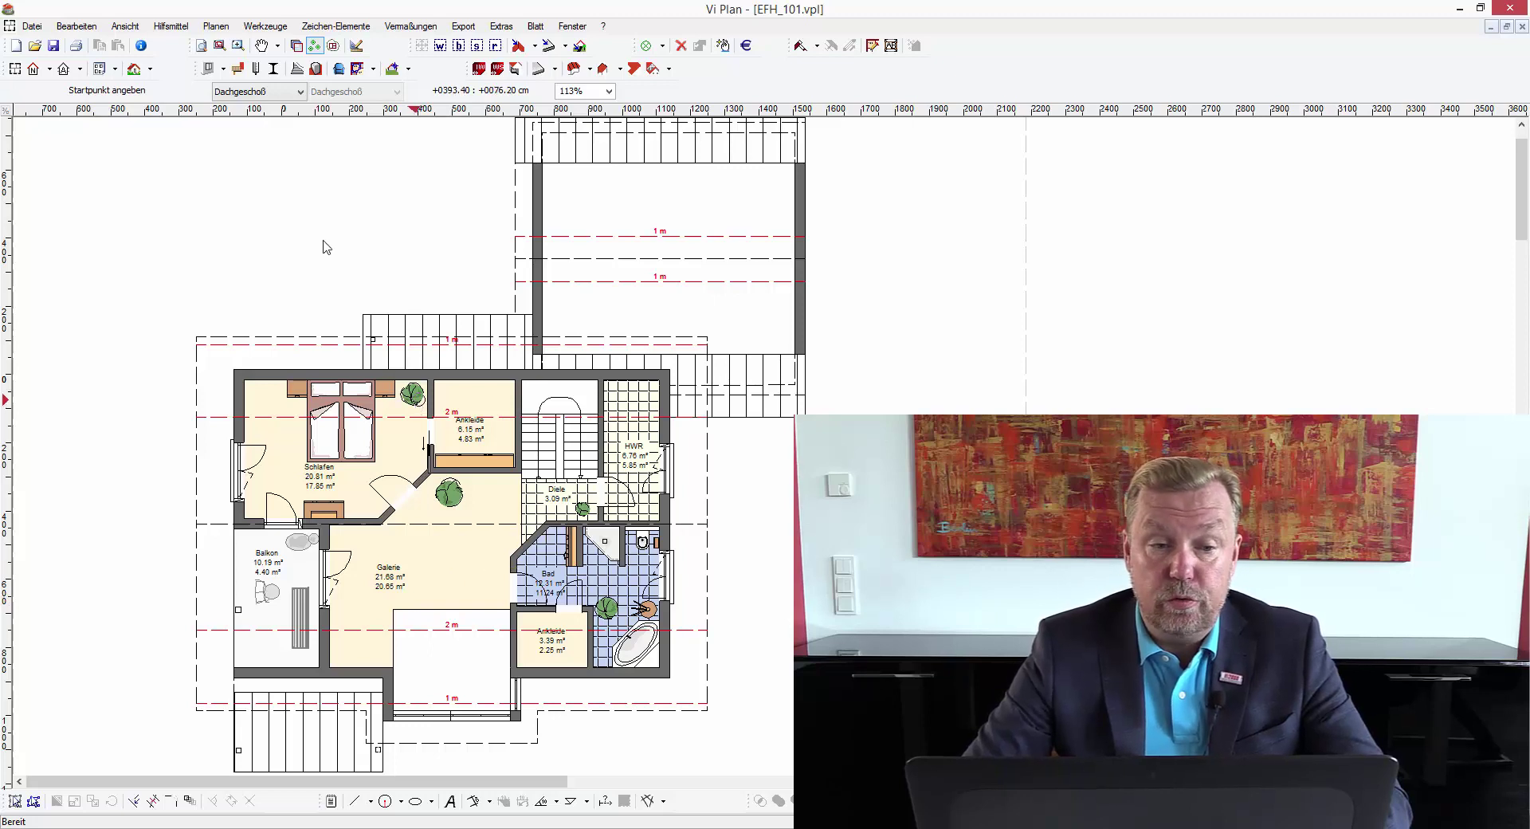
{"action": "left_click", "coordinate": [225, 29]}
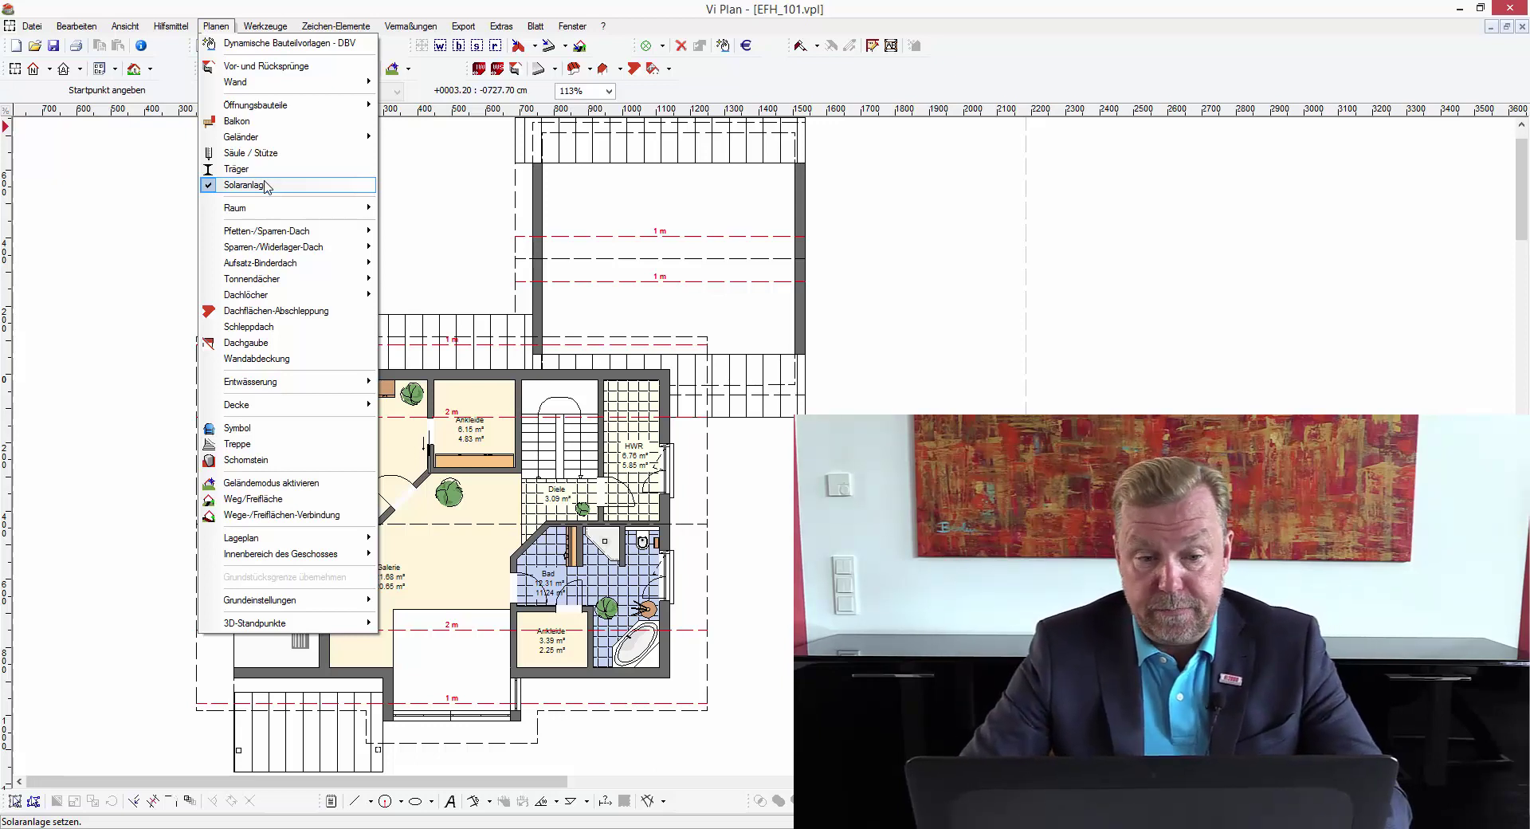
{"action": "left_click", "coordinate": [443, 345]}
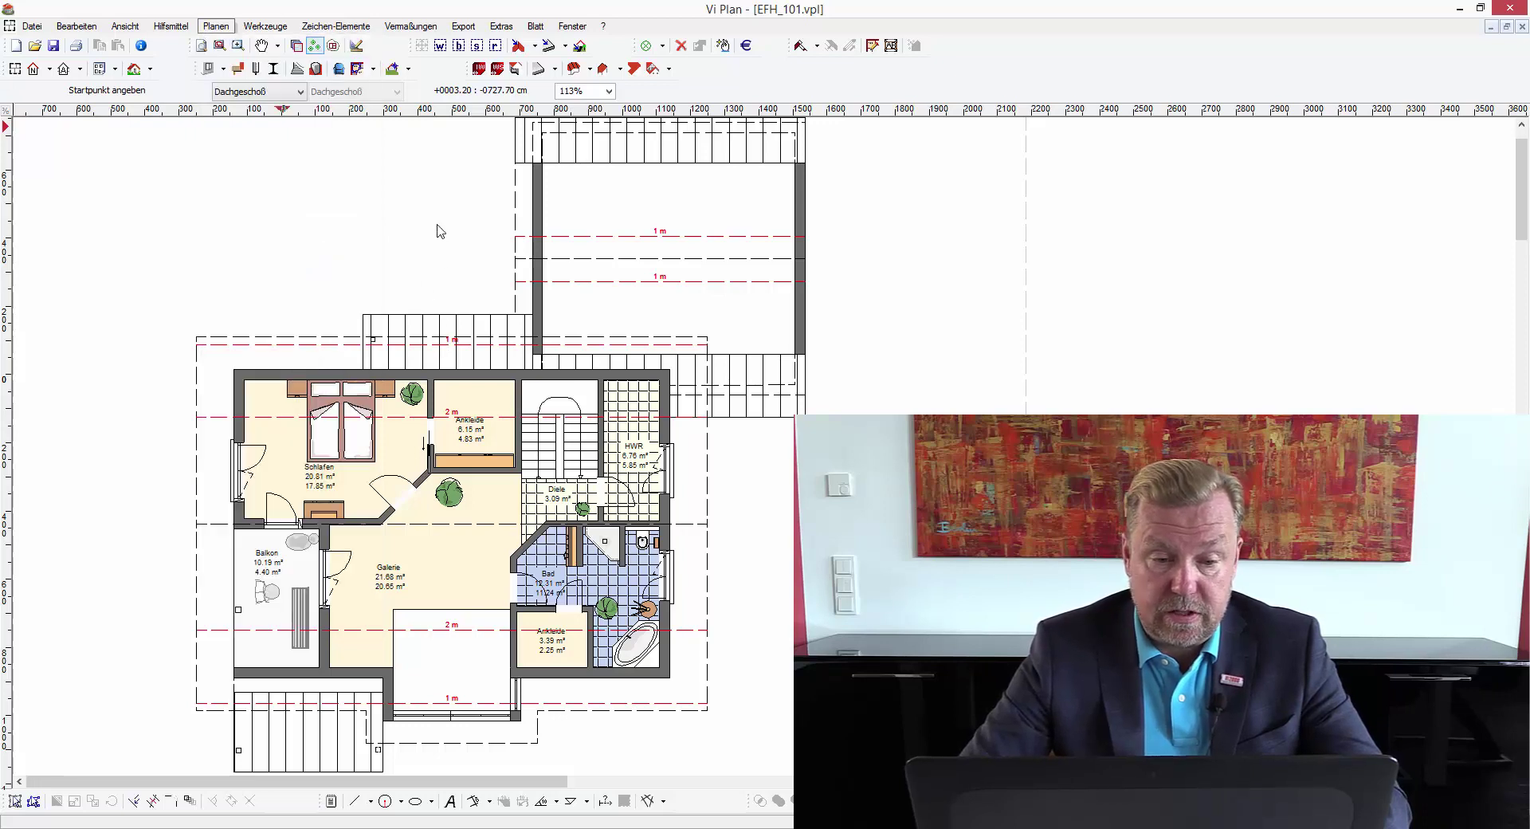
{"action": "left_click", "coordinate": [216, 27]}
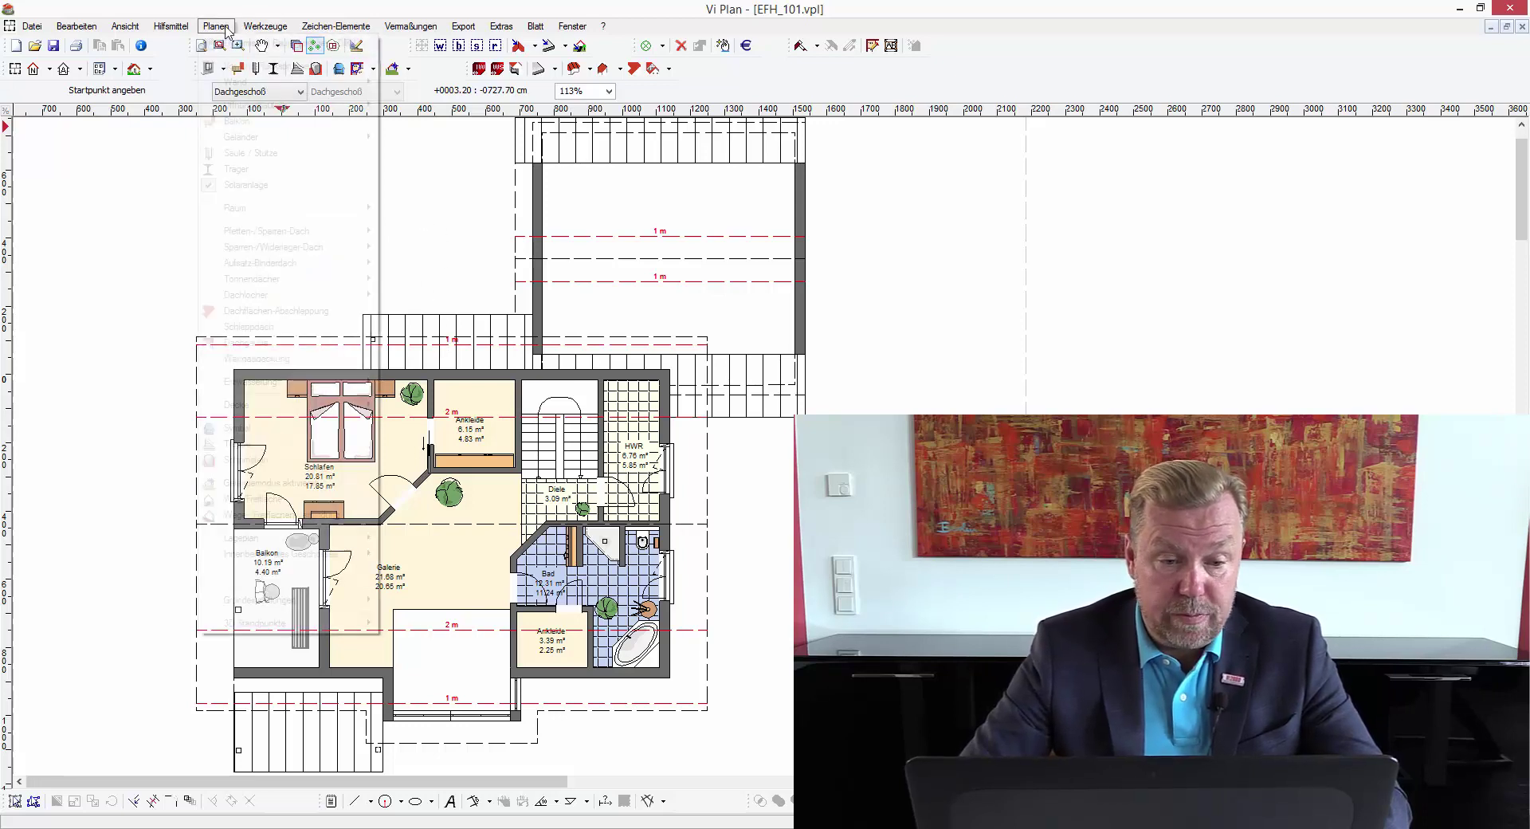
Step: Dismiss the Planen menu with the Solaranlage tool still active to place it near the Galerie
{"action": "left_click", "coordinate": [274, 185]}
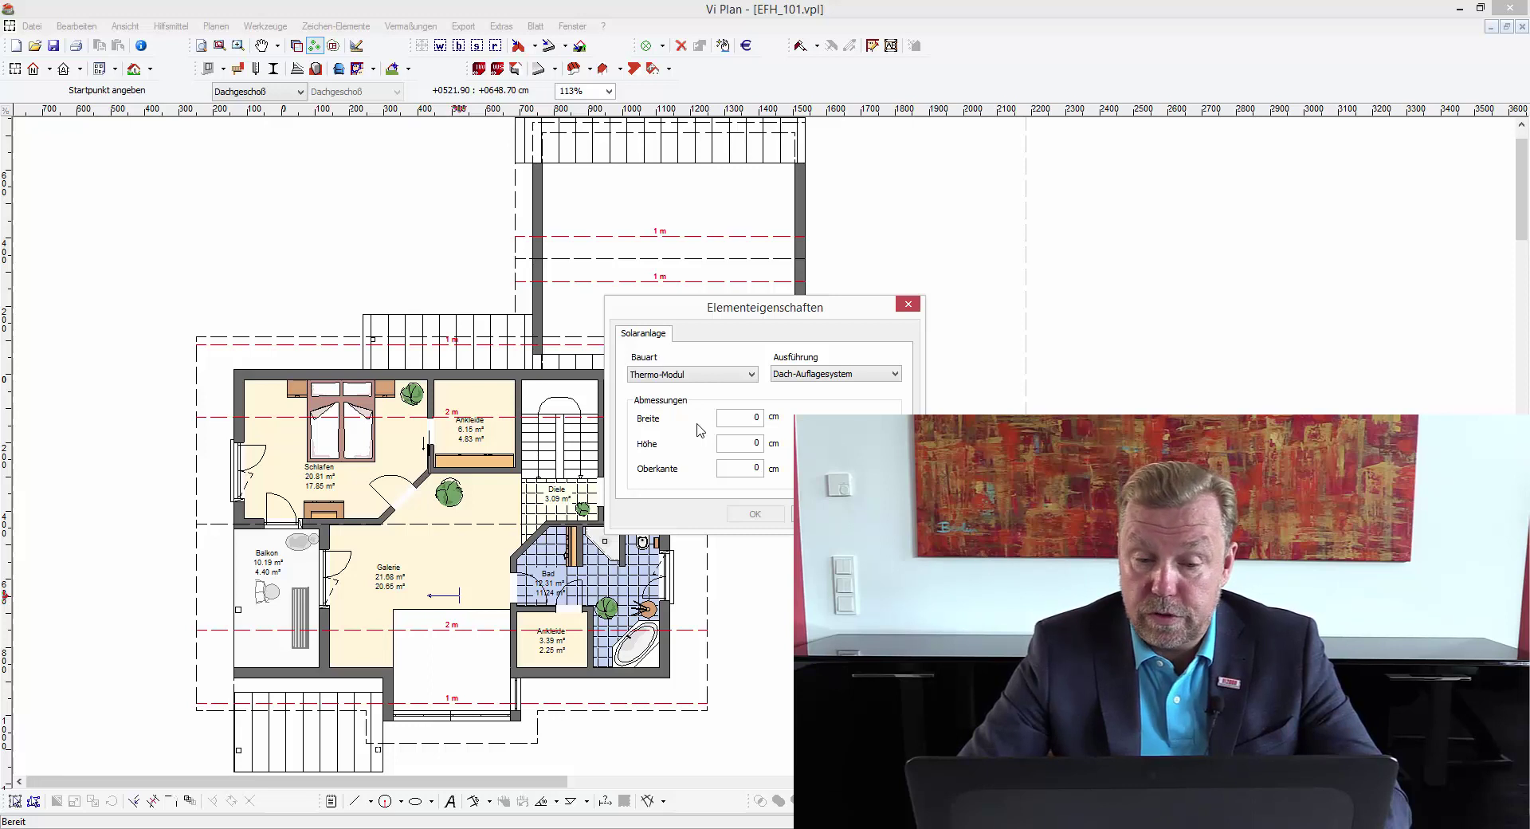
Step: Set Bauart to Photovoltaik-Modul and view the available Ausführung mounting systems
{"action": "left_click", "coordinate": [751, 374]}
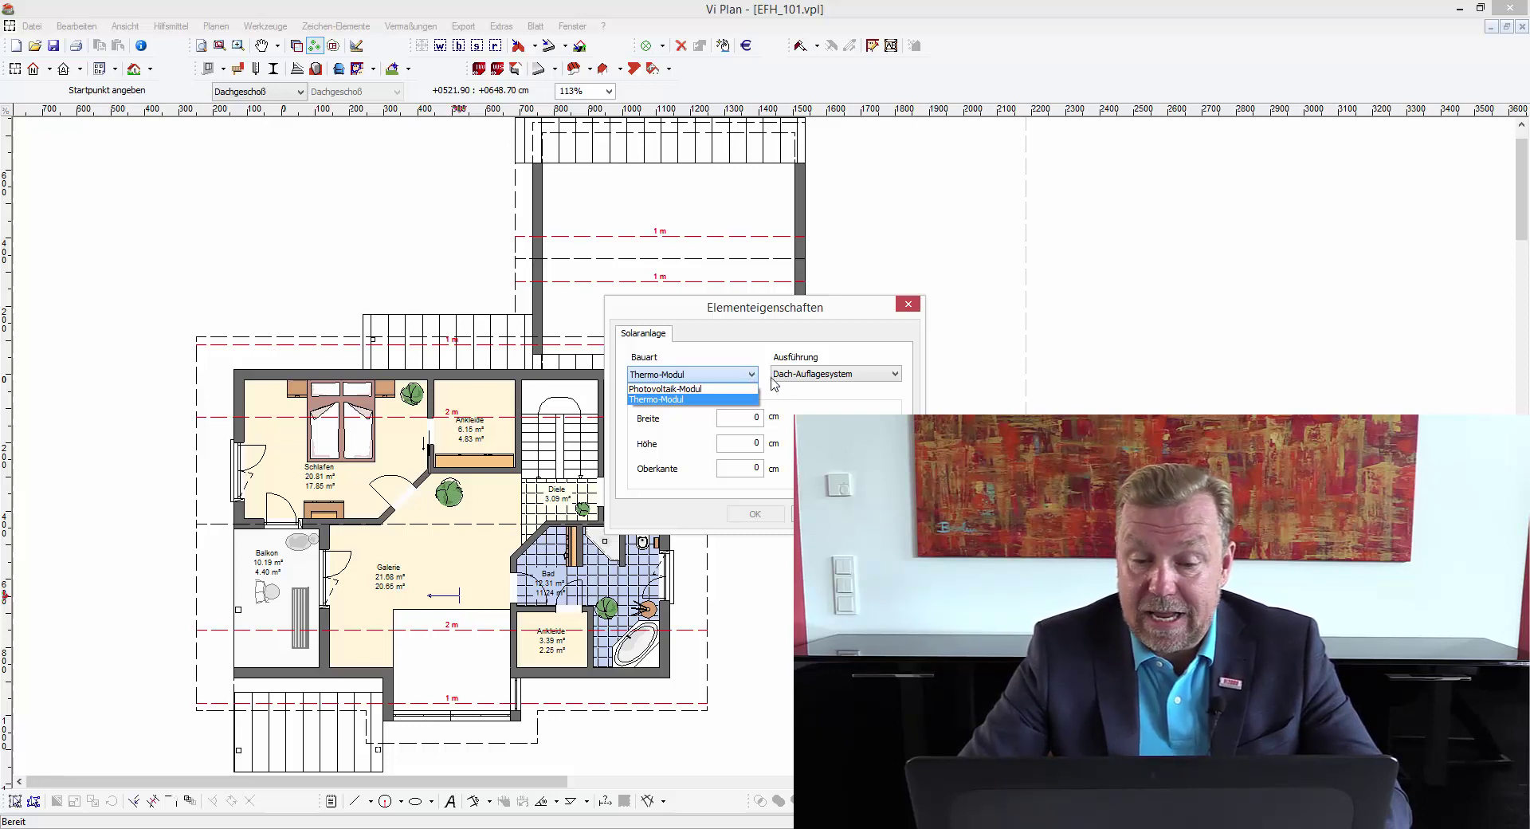
{"action": "left_click", "coordinate": [717, 389]}
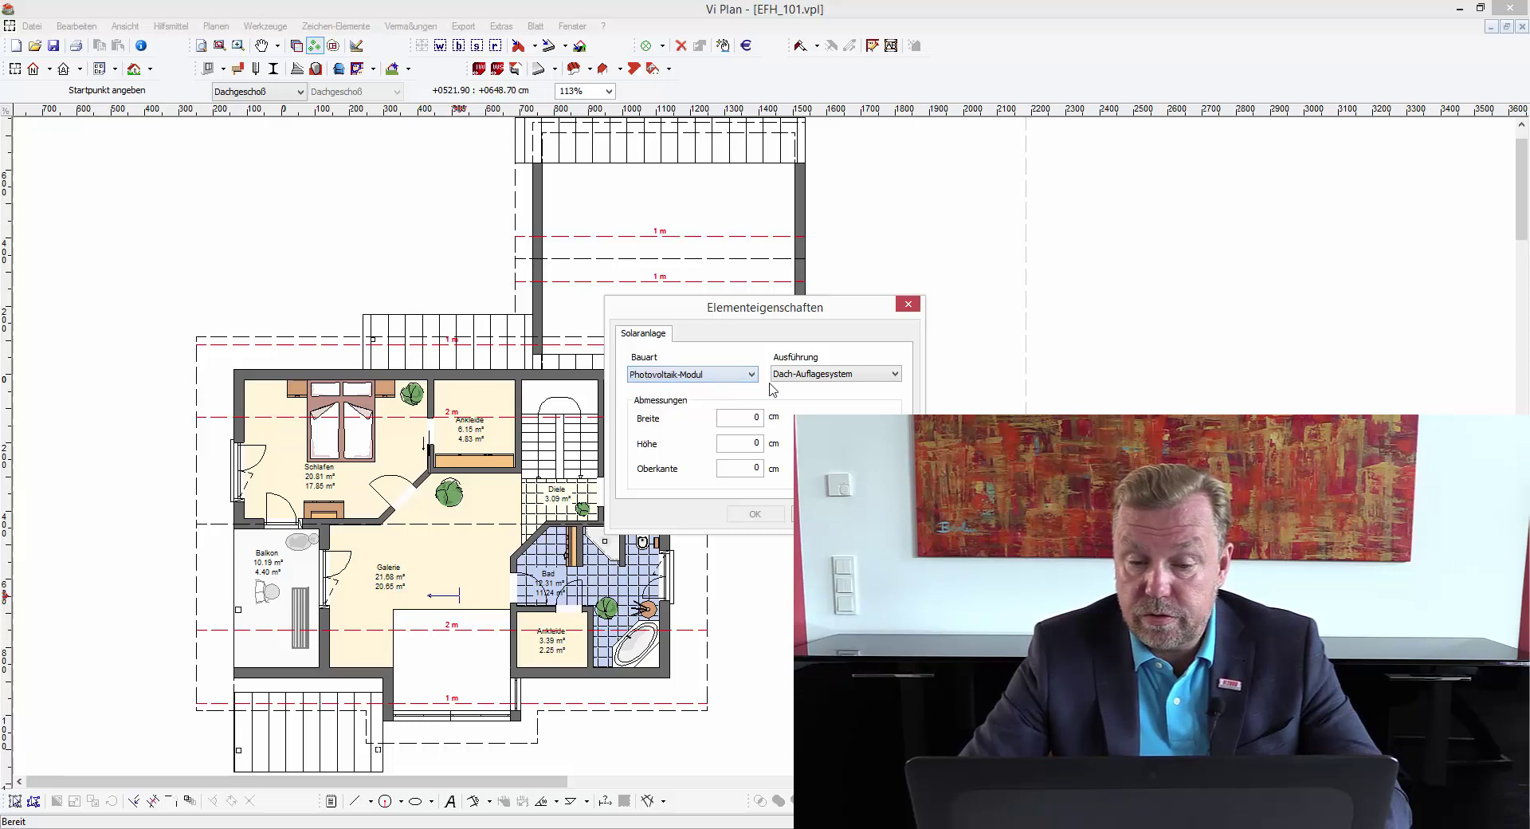
{"action": "left_click", "coordinate": [829, 374]}
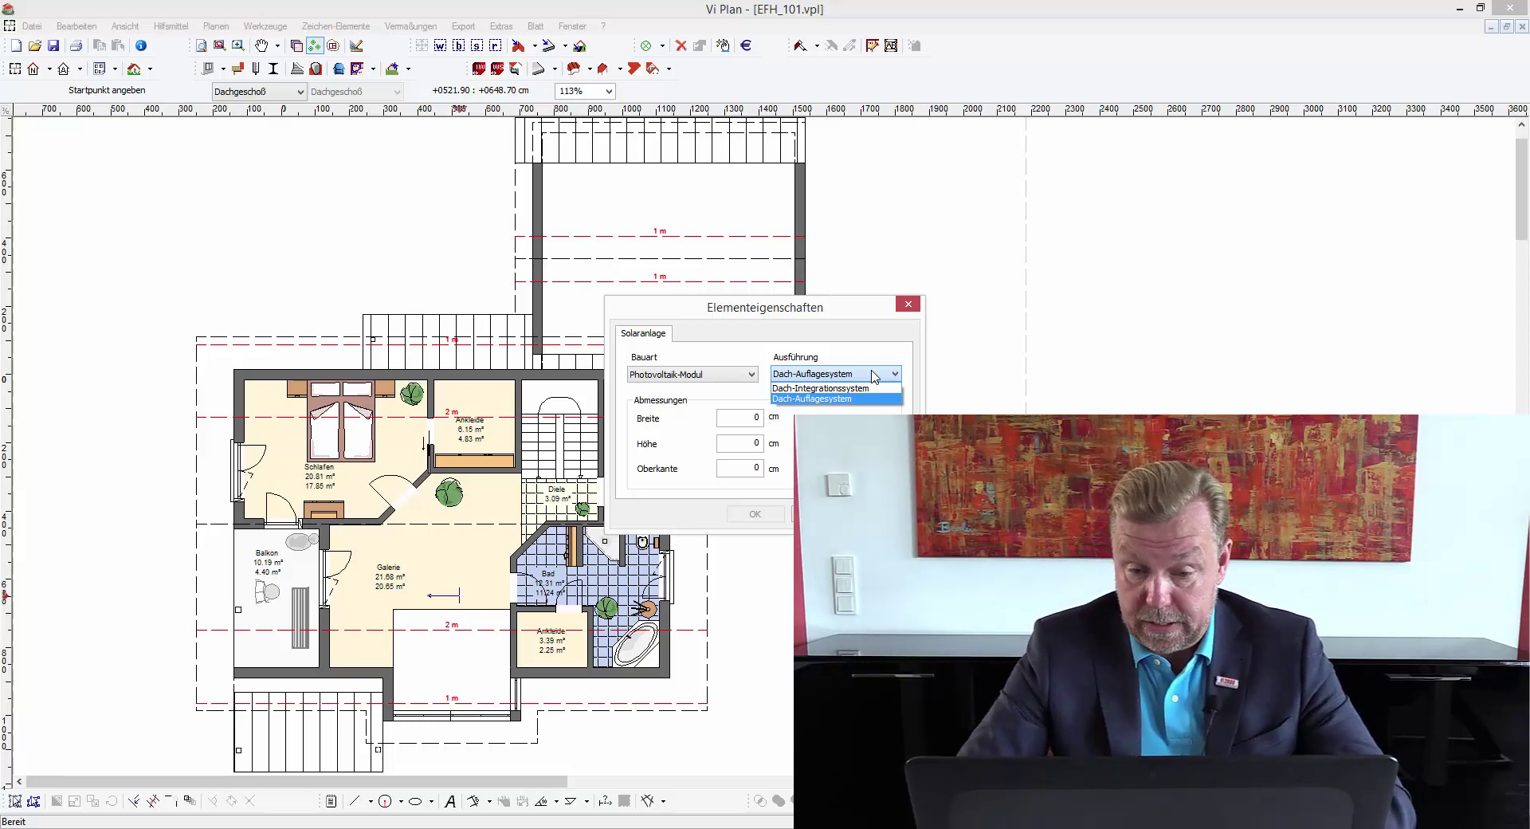
Step: Keep Dach-Auflagesystem, enter Breite 150, Höhe 200 and Oberkante 300 cm, and confirm
{"action": "left_click", "coordinate": [875, 376]}
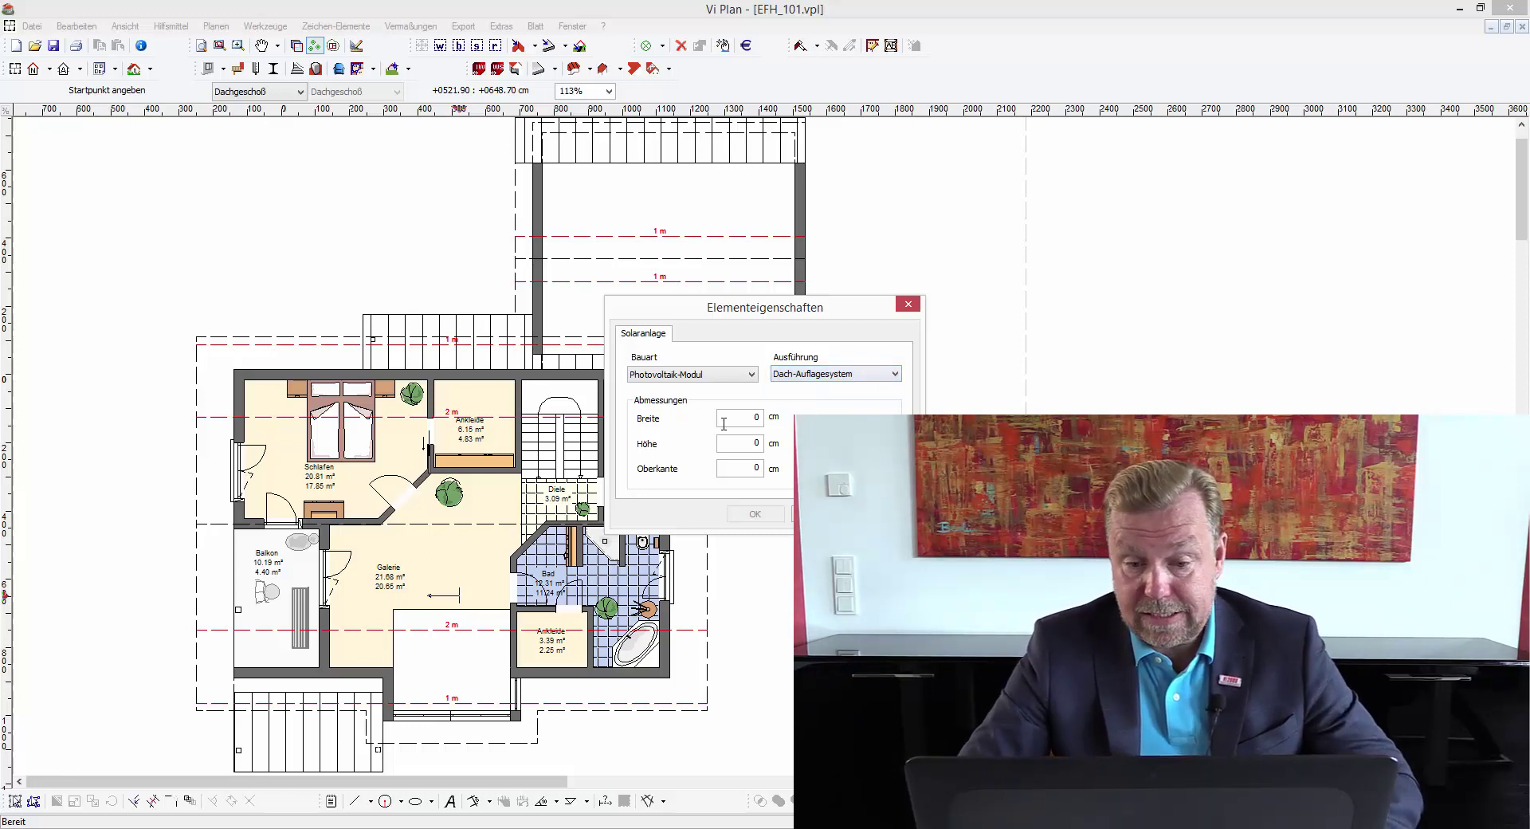
{"action": "left_click_drag", "start_coordinate": [720, 418], "coordinate": [778, 418]}
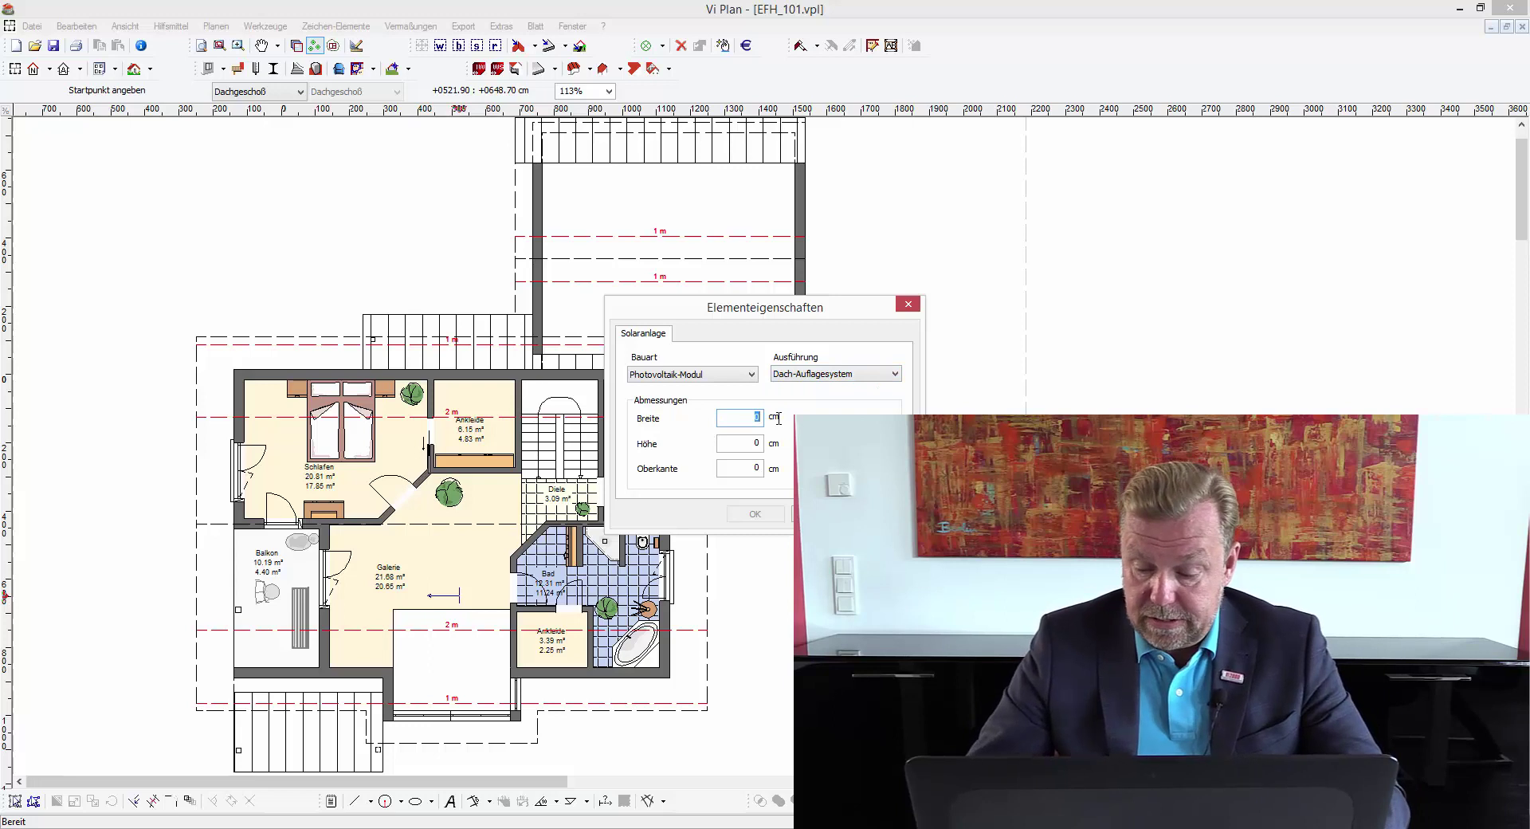
{"action": "type", "text": "15"}
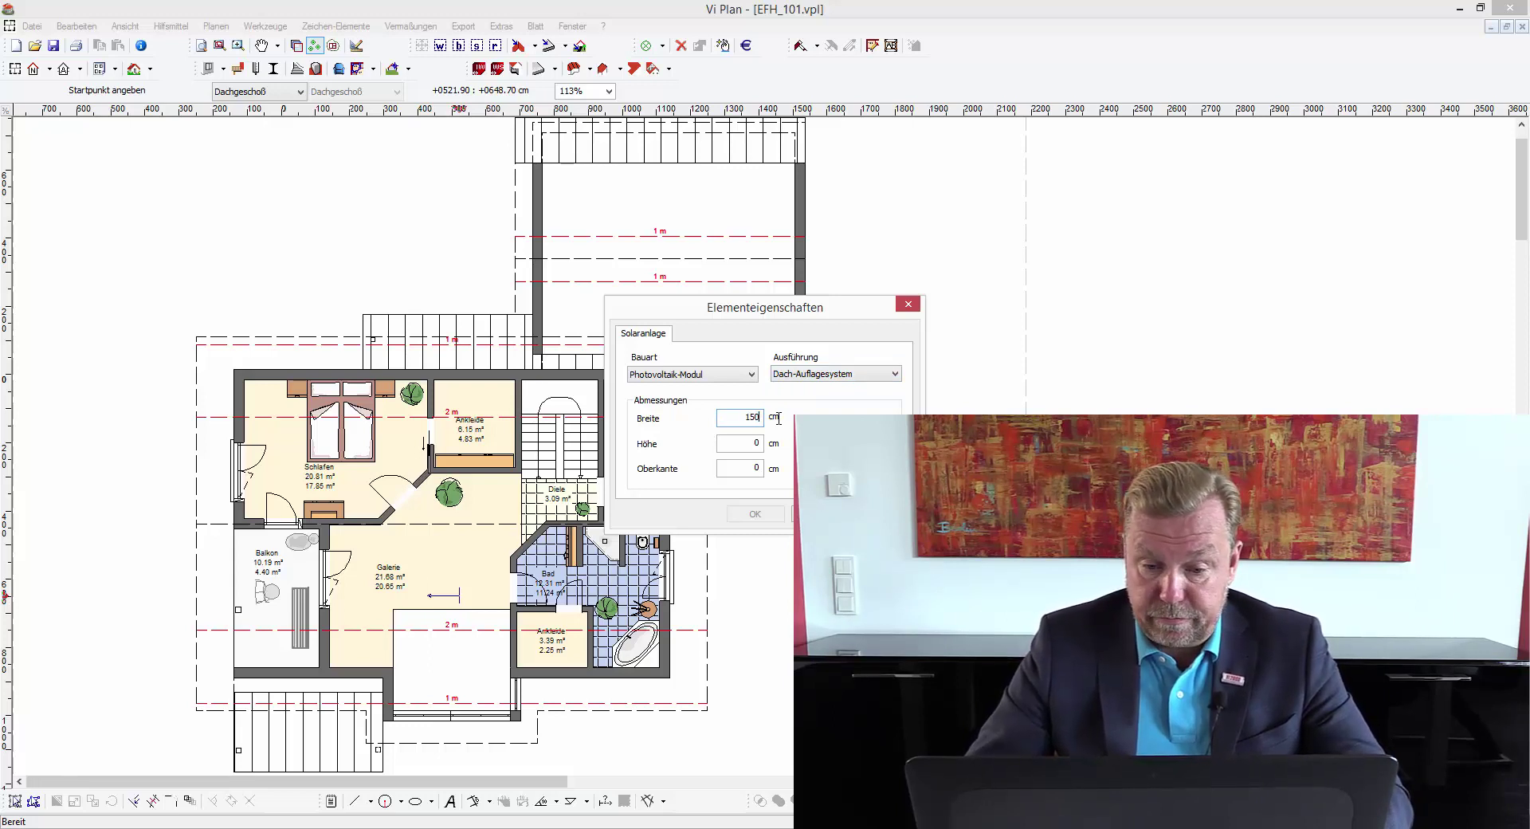
{"action": "type", "text": "200"}
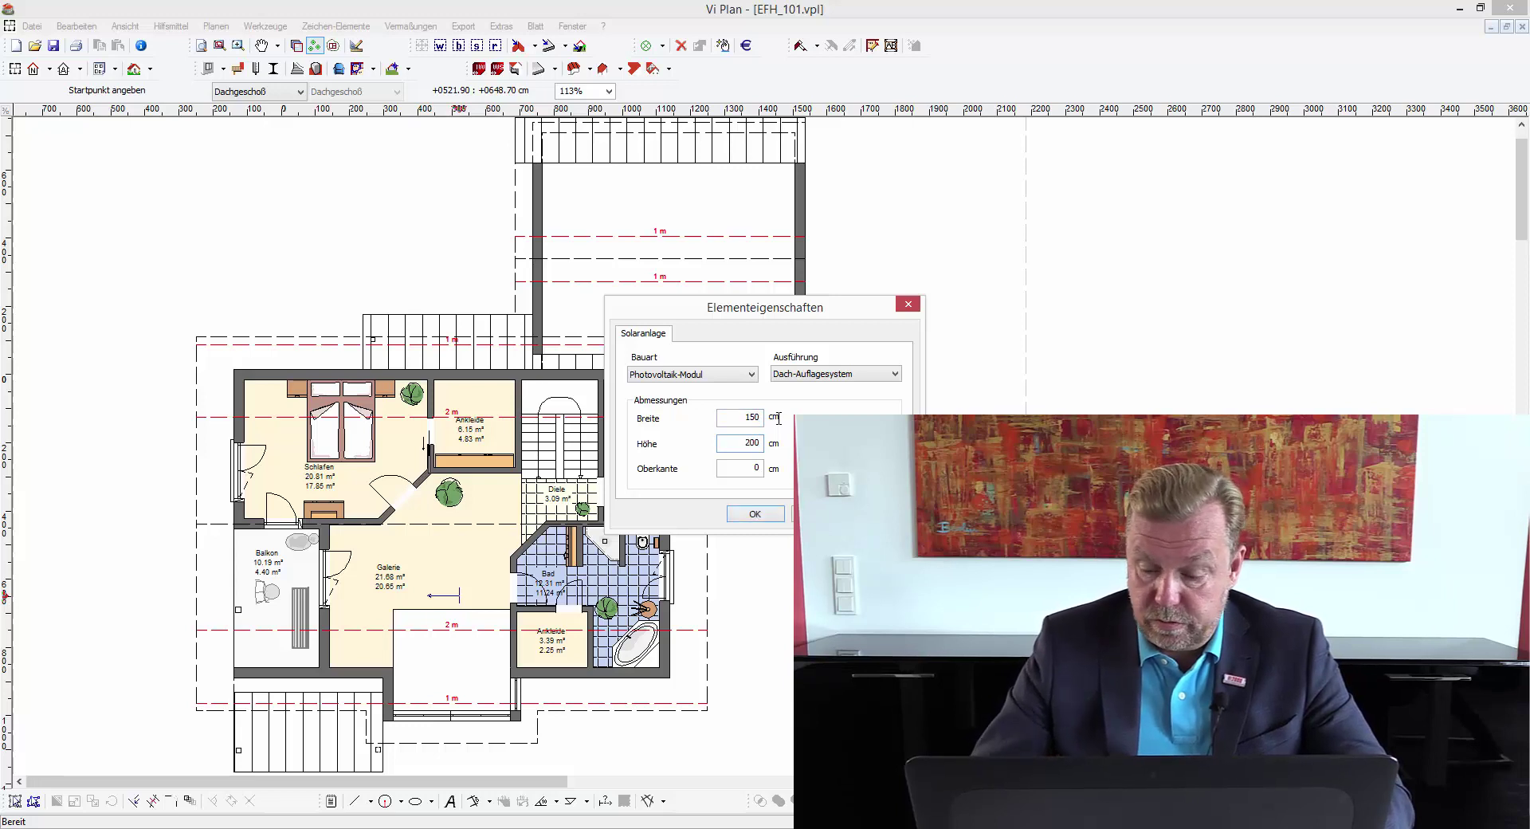
{"action": "key", "text": "Tab"}
{"action": "type", "text": "300"}
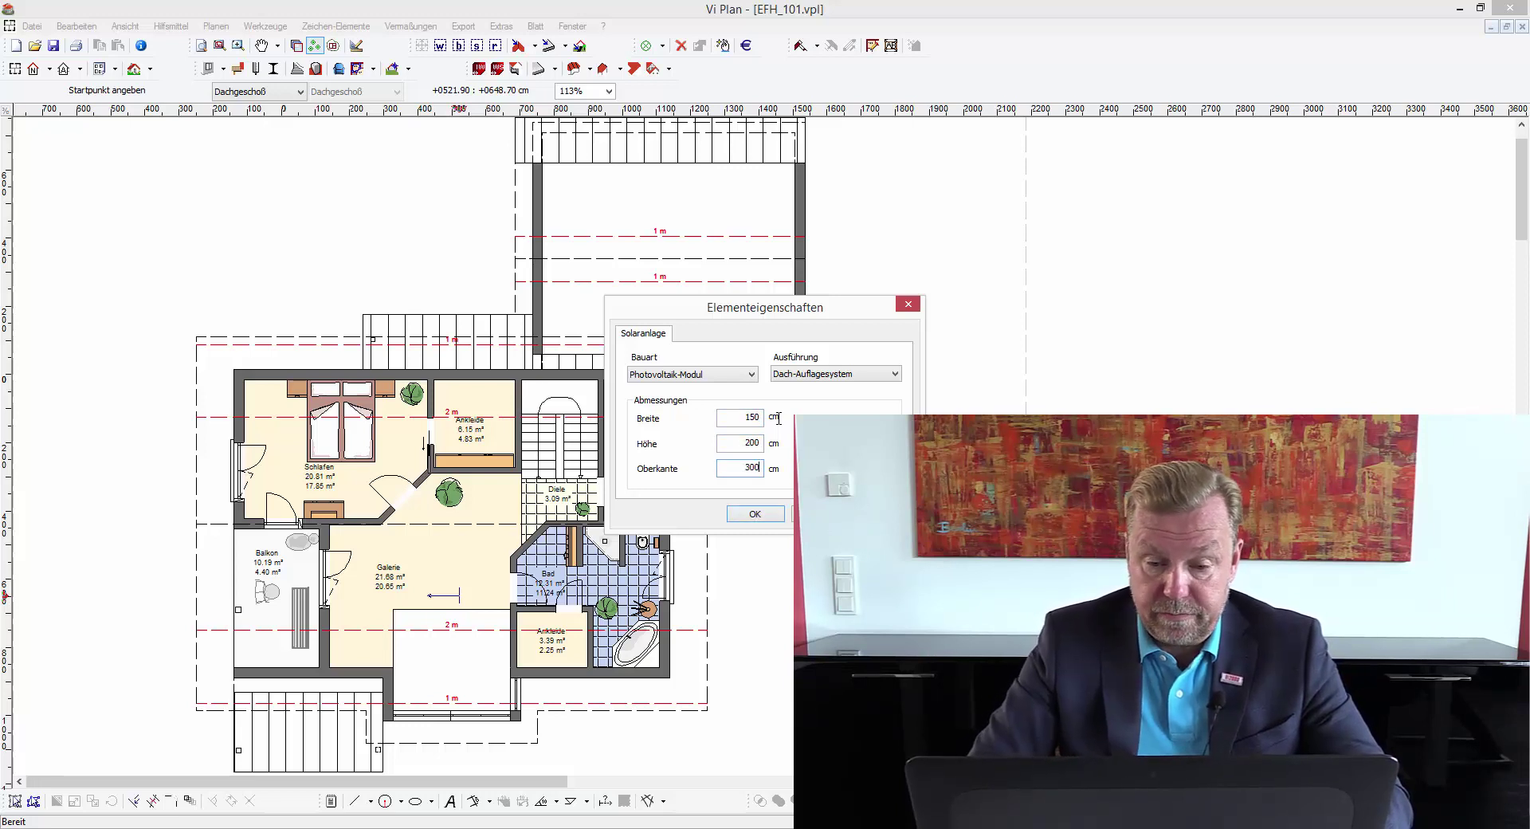
{"action": "left_click", "coordinate": [769, 515]}
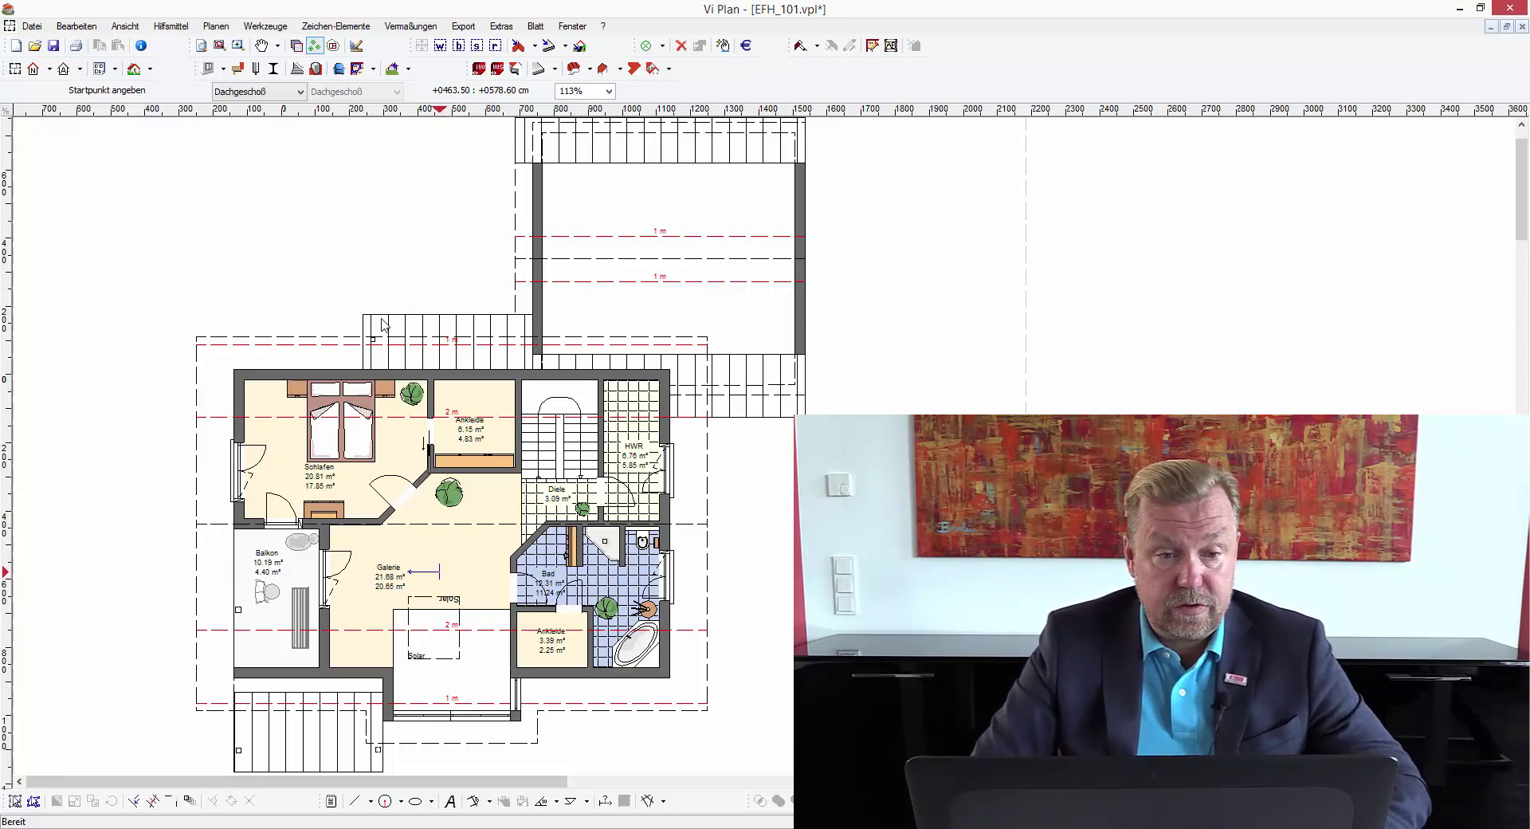
Step: Zoom in on the solar element near the Galerie and review its properties, leaving it photovoltaic
{"action": "left_click", "coordinate": [237, 46]}
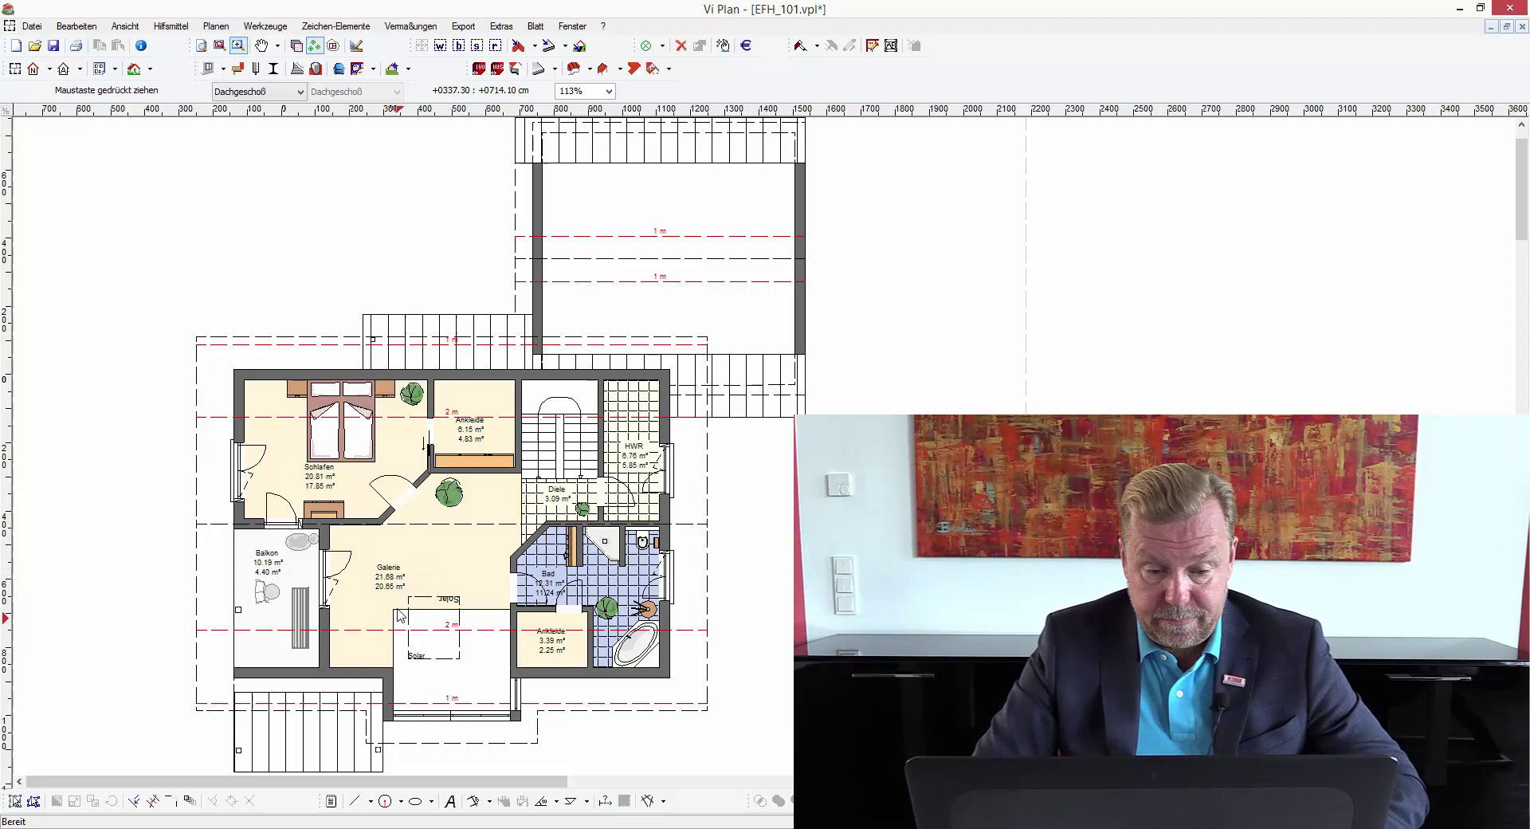
{"action": "left_click_drag", "start_coordinate": [396, 586], "coordinate": [476, 682]}
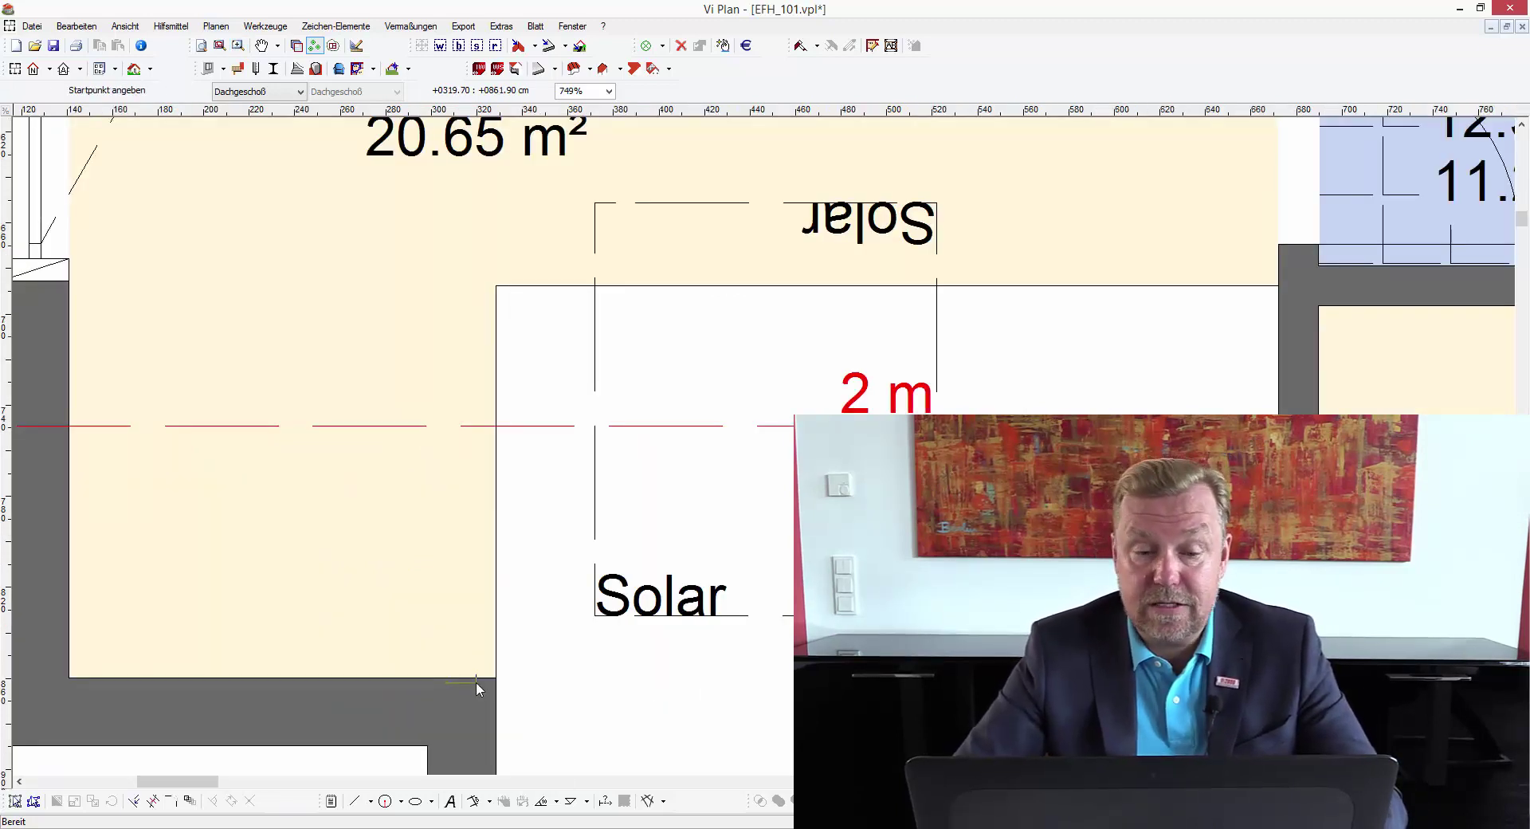
{"action": "left_click", "coordinate": [479, 524]}
{"action": "left_click", "coordinate": [731, 374]}
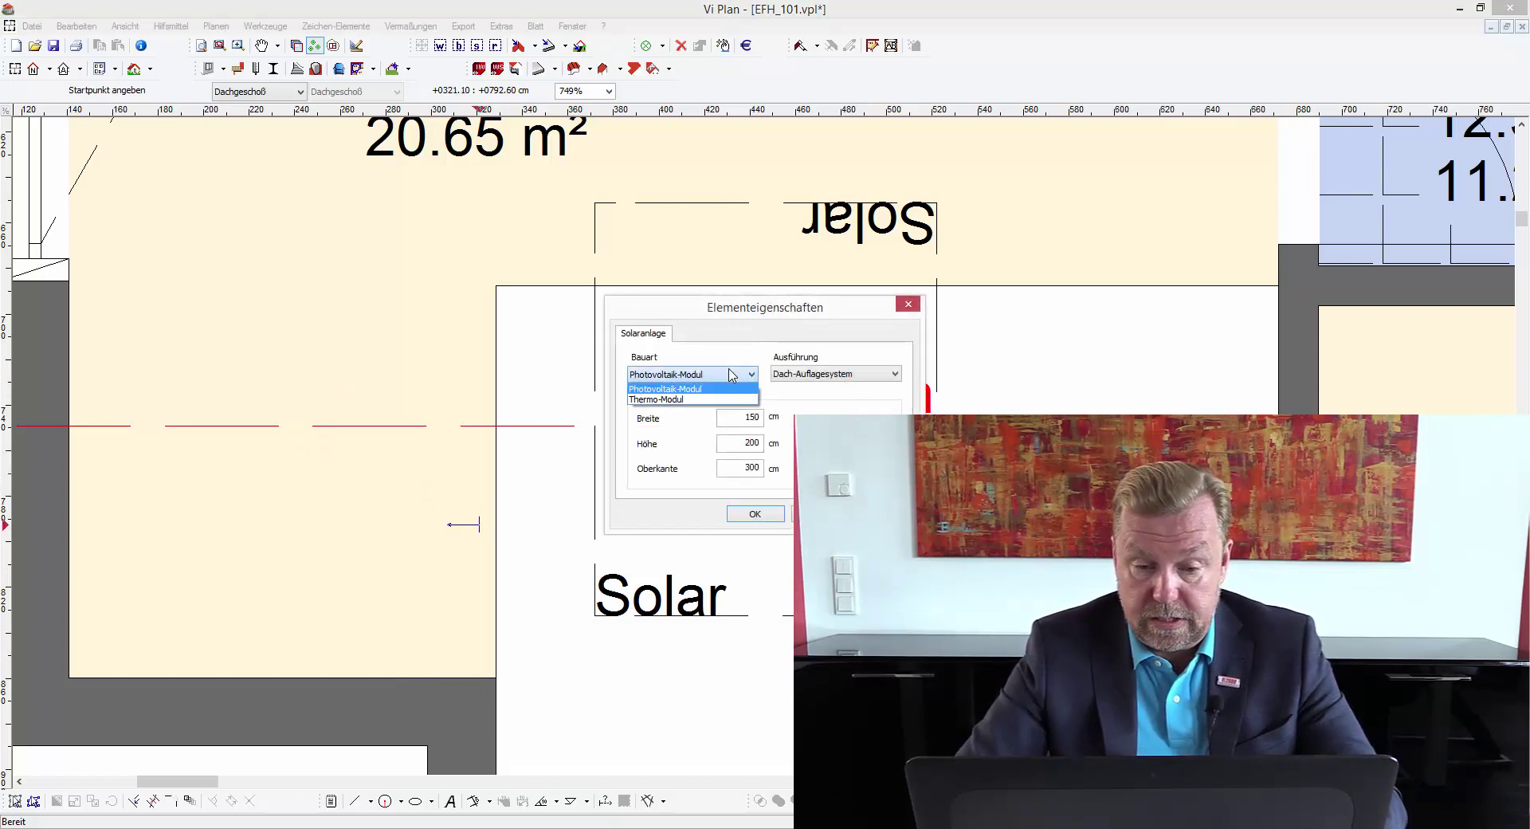
{"action": "left_click", "coordinate": [732, 375]}
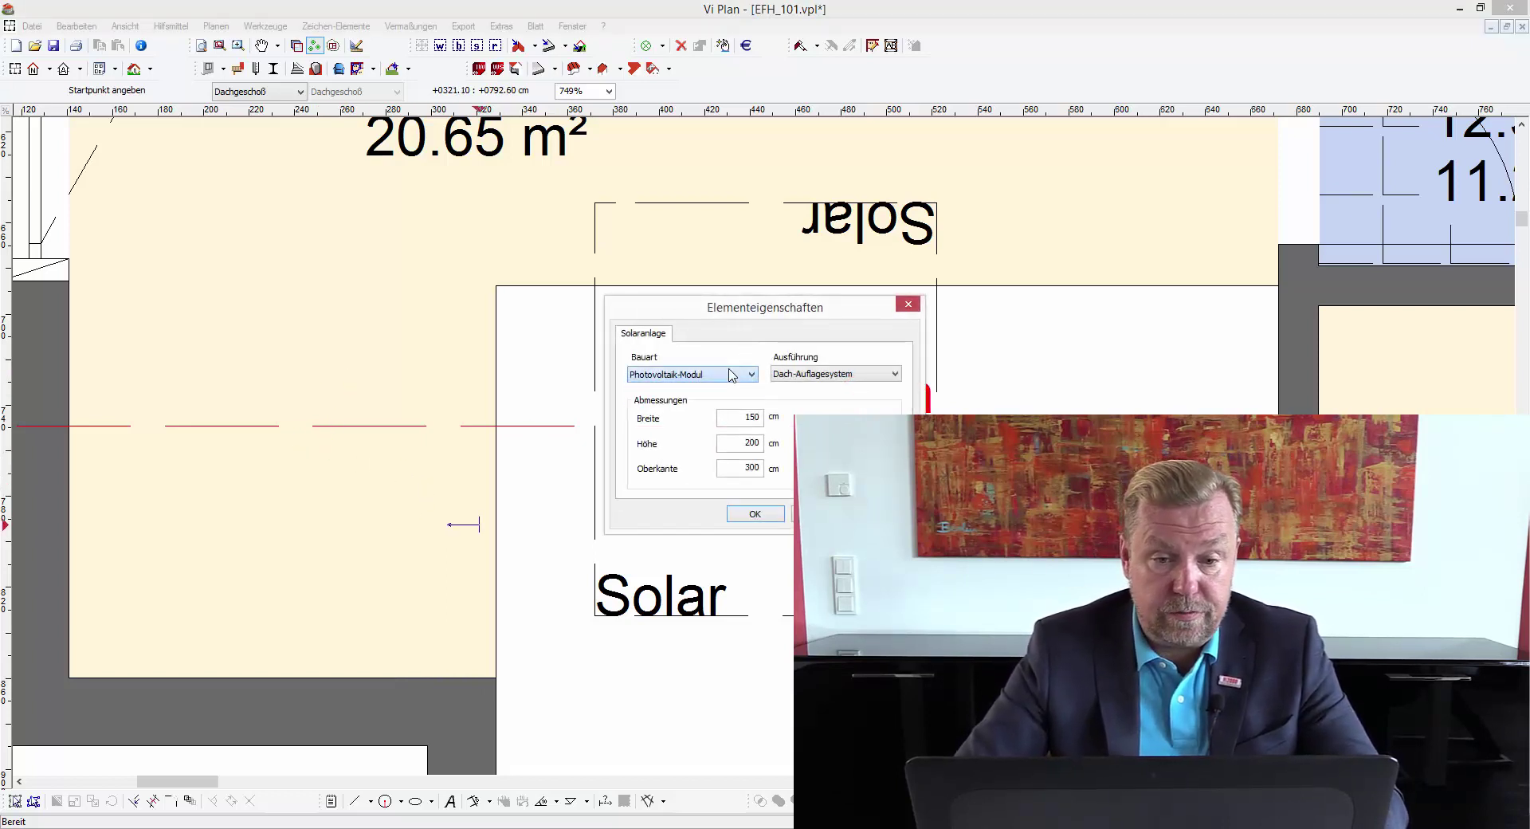
{"action": "key", "text": "Return"}
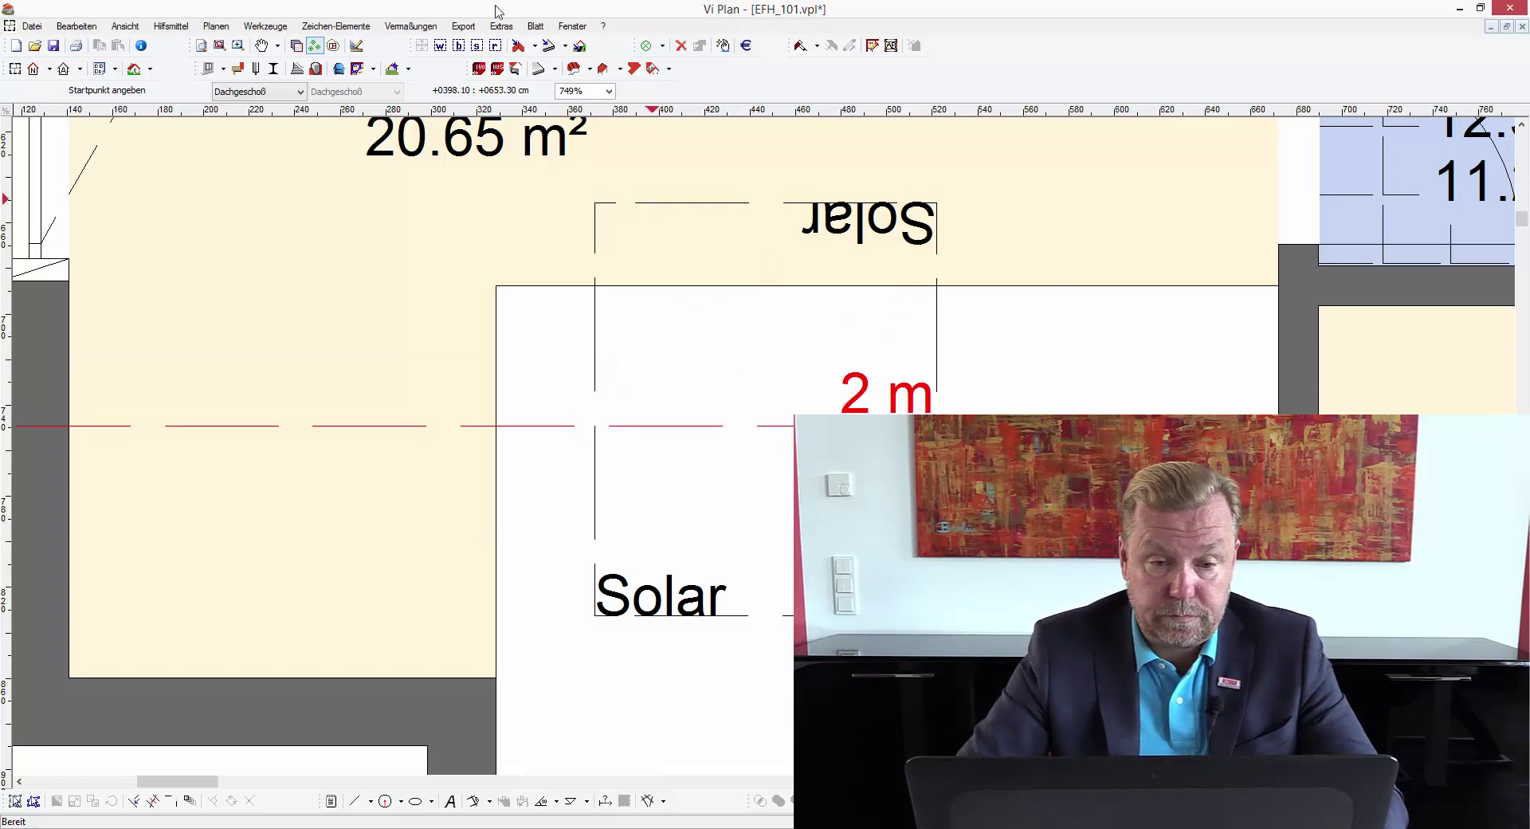
Step: Select the Solar element again and change its Bauart to Thermo-Modul
{"action": "left_click", "coordinate": [461, 48]}
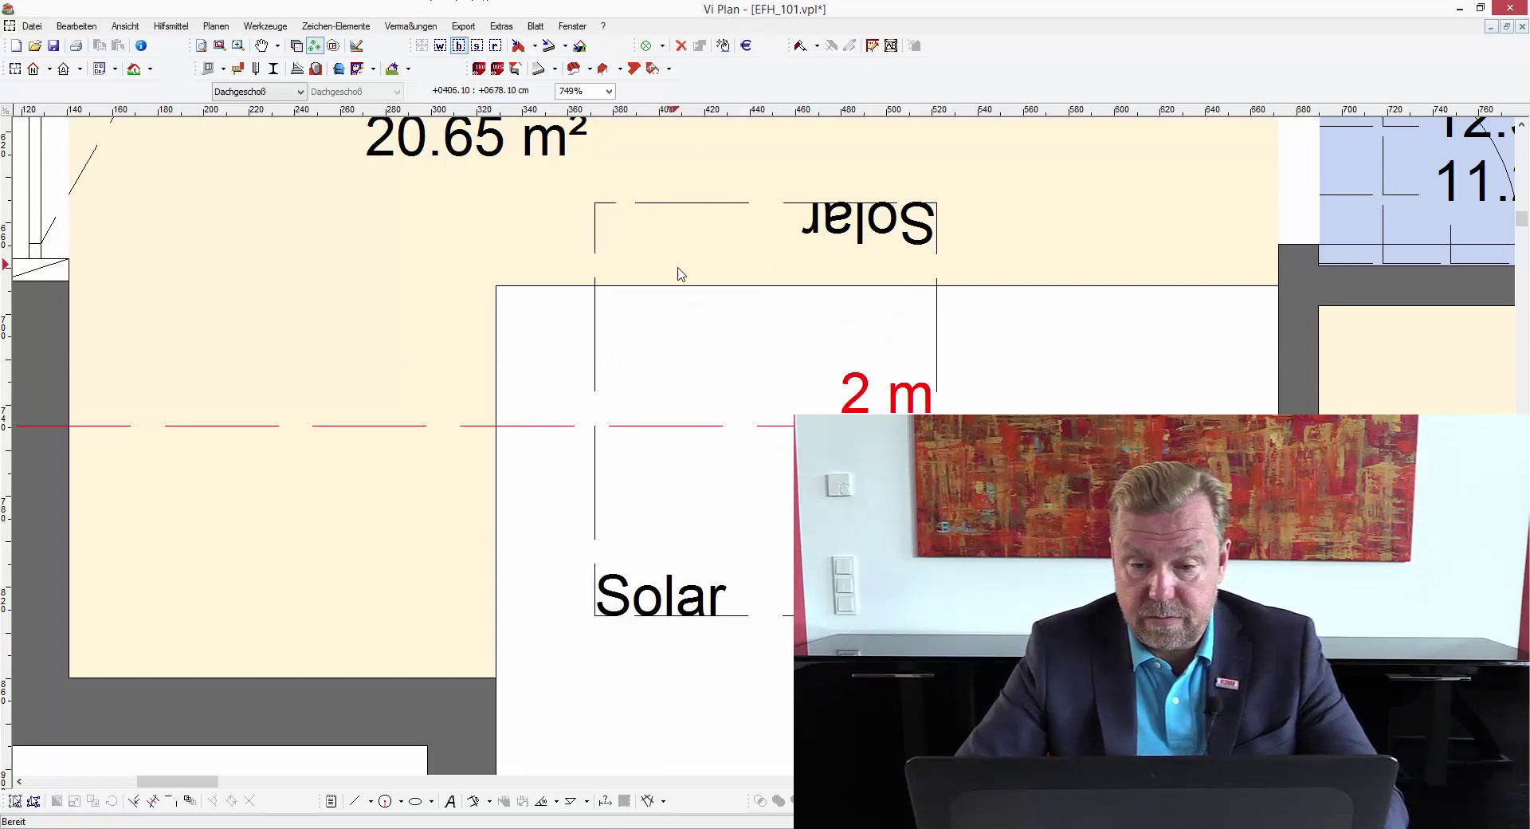
{"action": "left_click", "coordinate": [750, 342]}
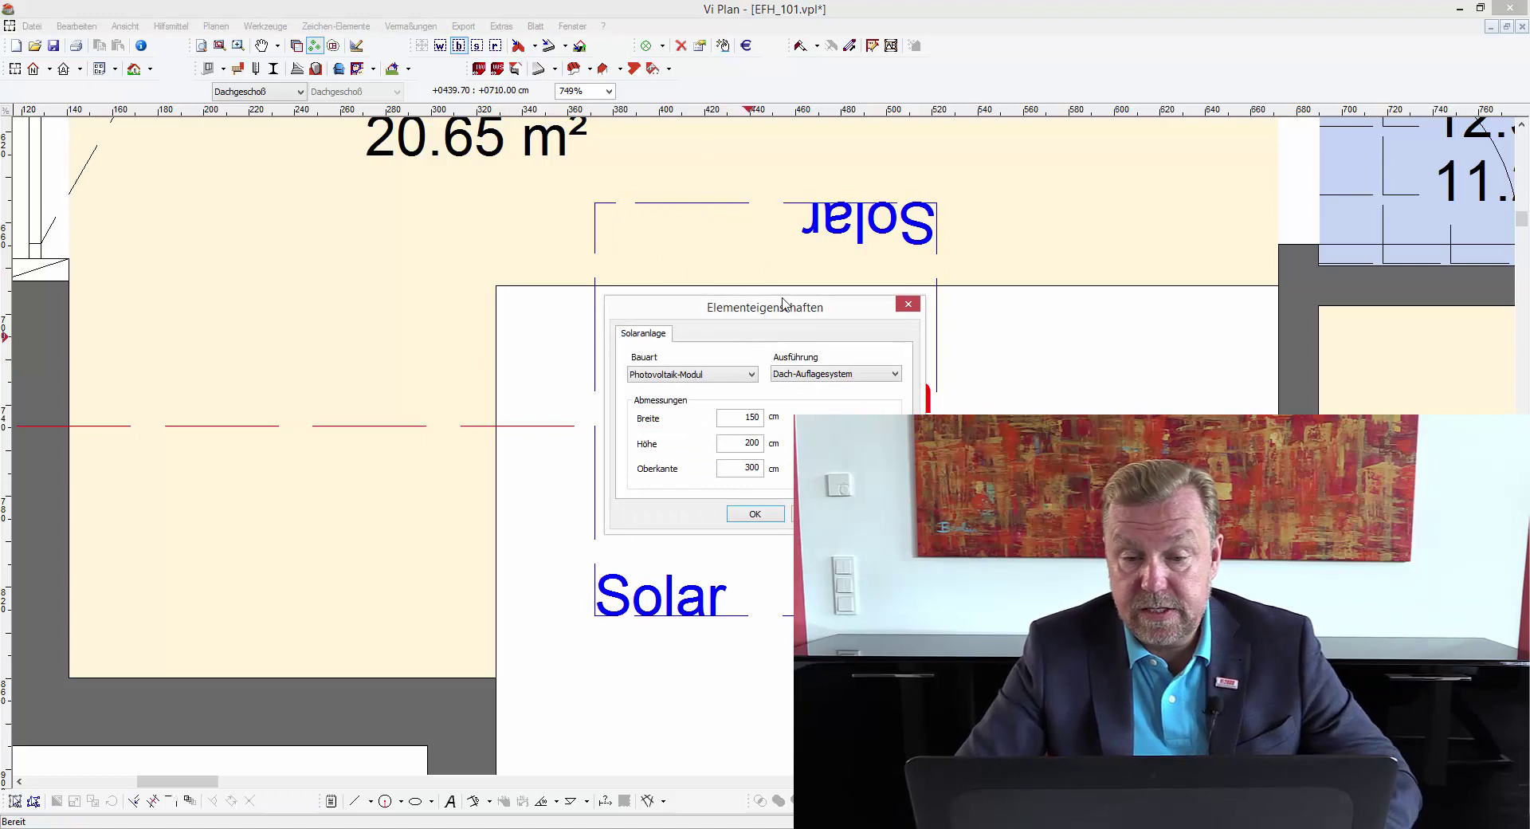
{"action": "mouse_move", "coordinate": [751, 312]}
{"action": "left_mouse_down"}
{"action": "mouse_move", "coordinate": [1031, 323]}
{"action": "mouse_move", "coordinate": [1202, 297]}
{"action": "left_mouse_up"}
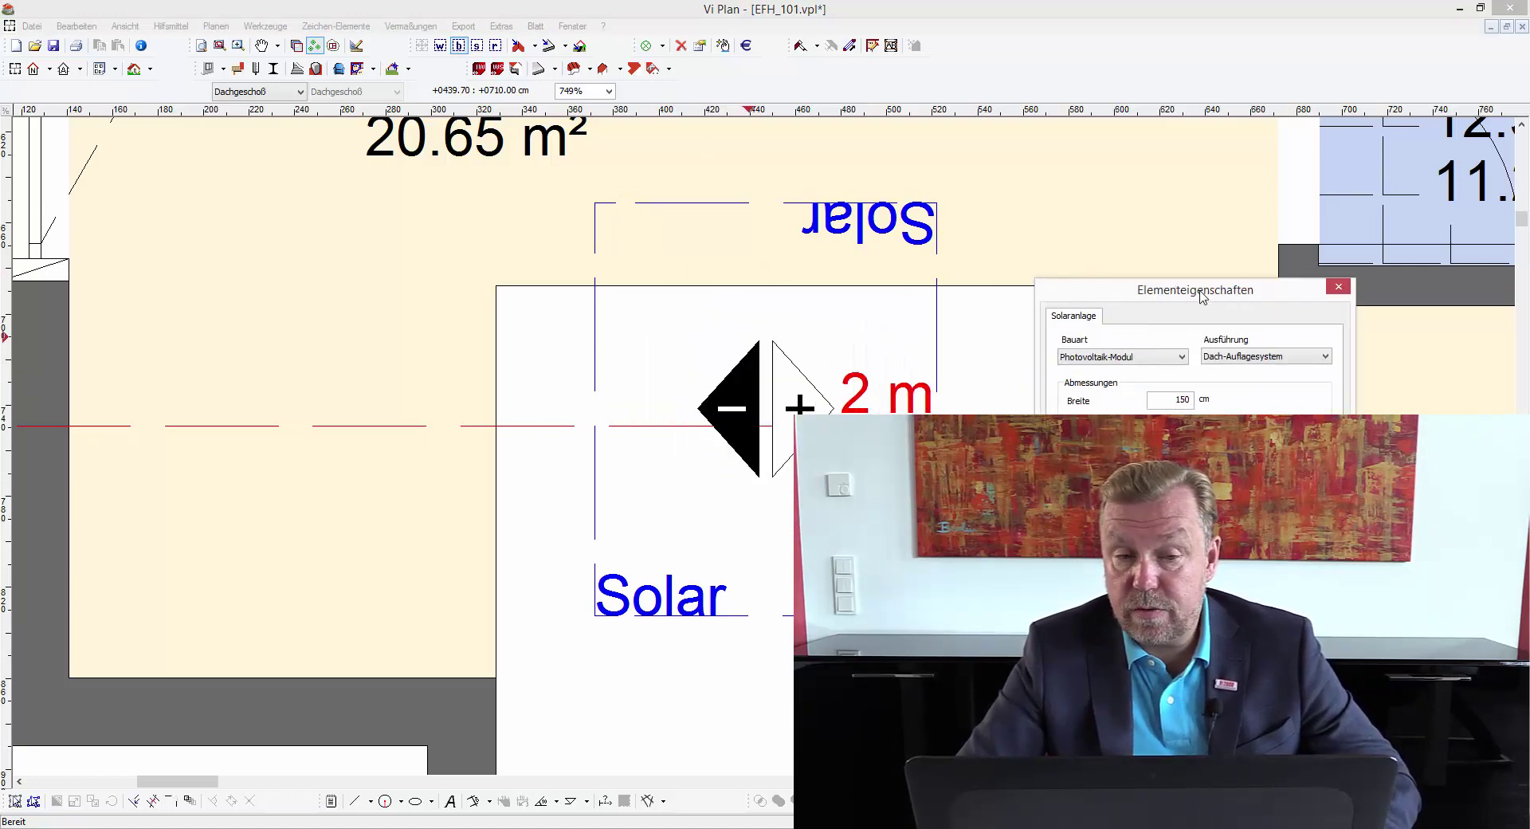
{"action": "left_click", "coordinate": [1160, 358]}
{"action": "left_click", "coordinate": [1148, 382]}
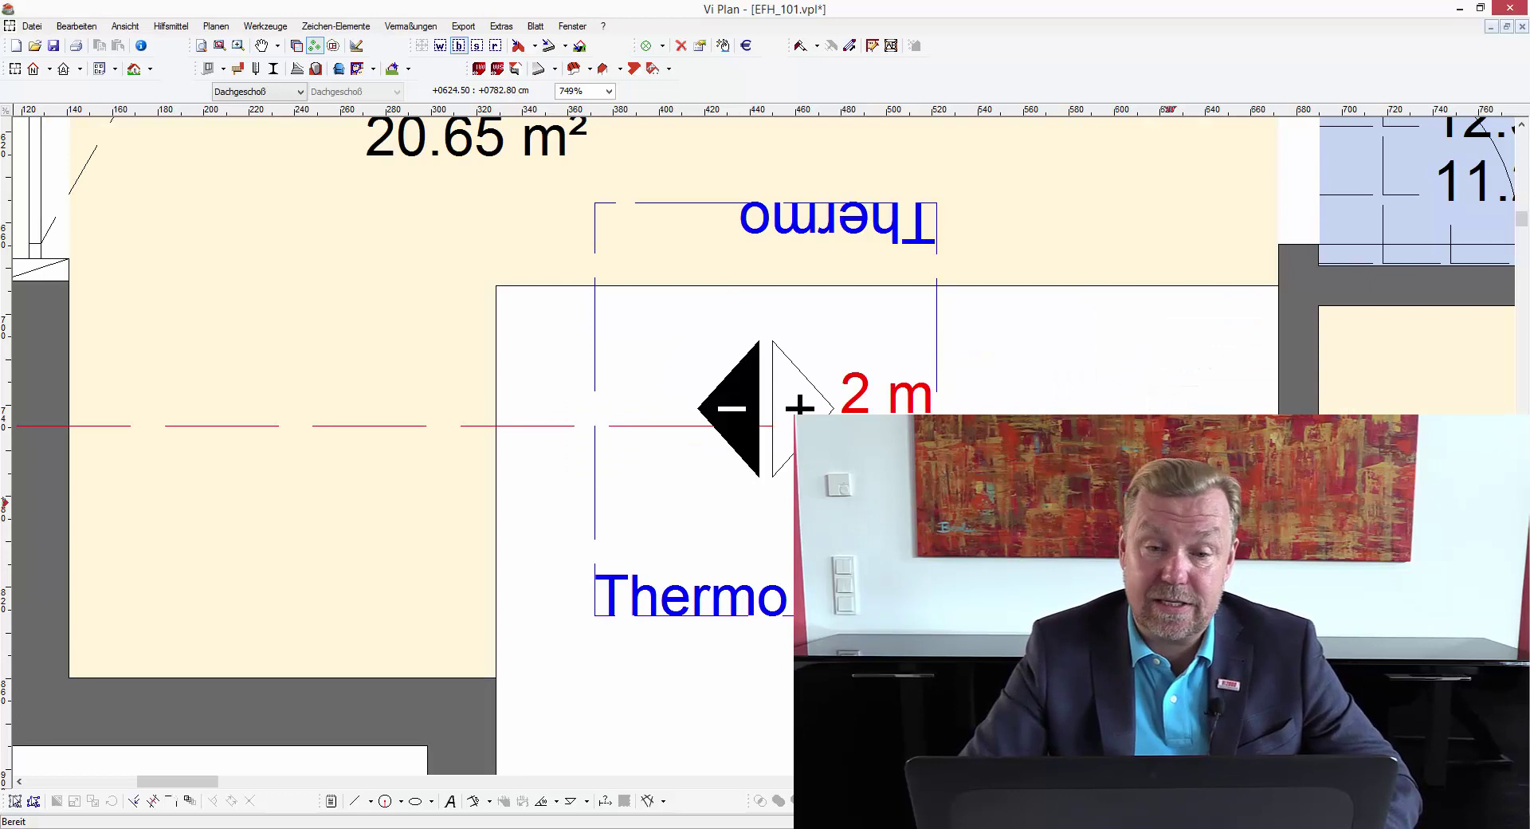
Step: Deselect the module, save the plan with Ctrl+S, and start the 3D view with F12
{"action": "key", "text": "Escape"}
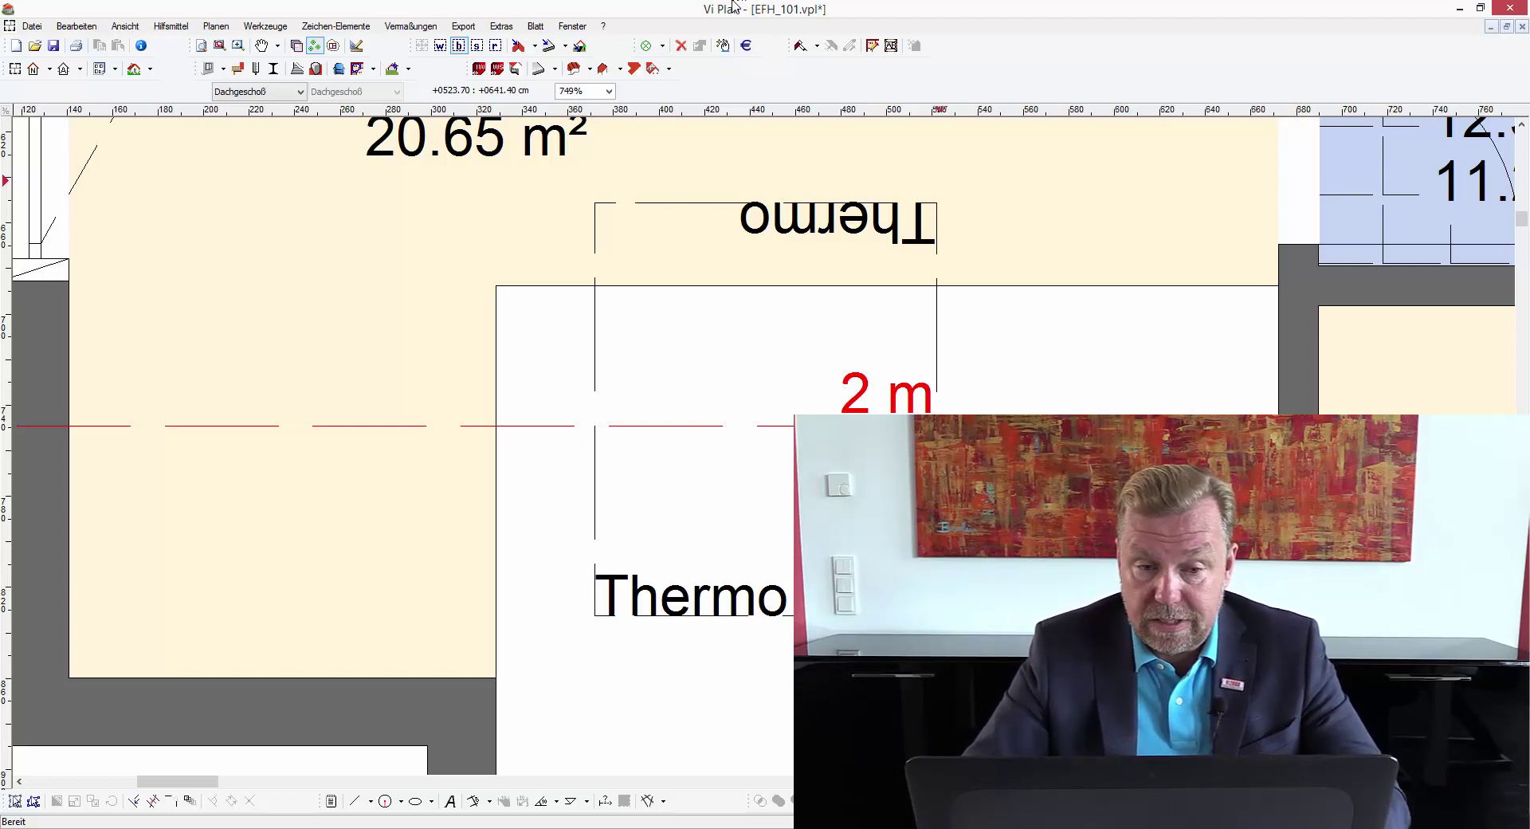
{"action": "key", "text": "ctrl+s"}
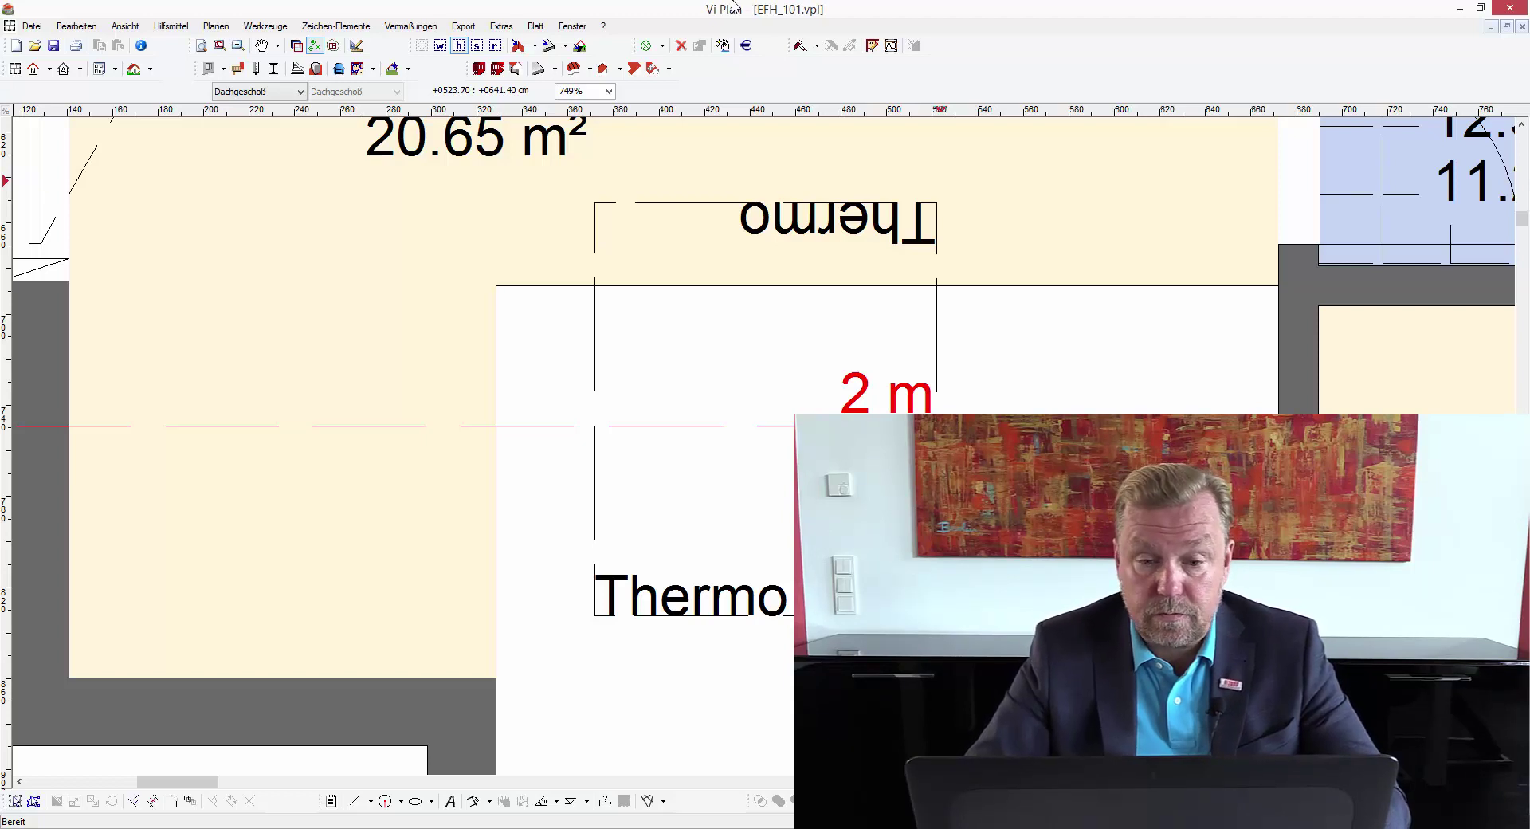
{"action": "key", "text": "F12"}
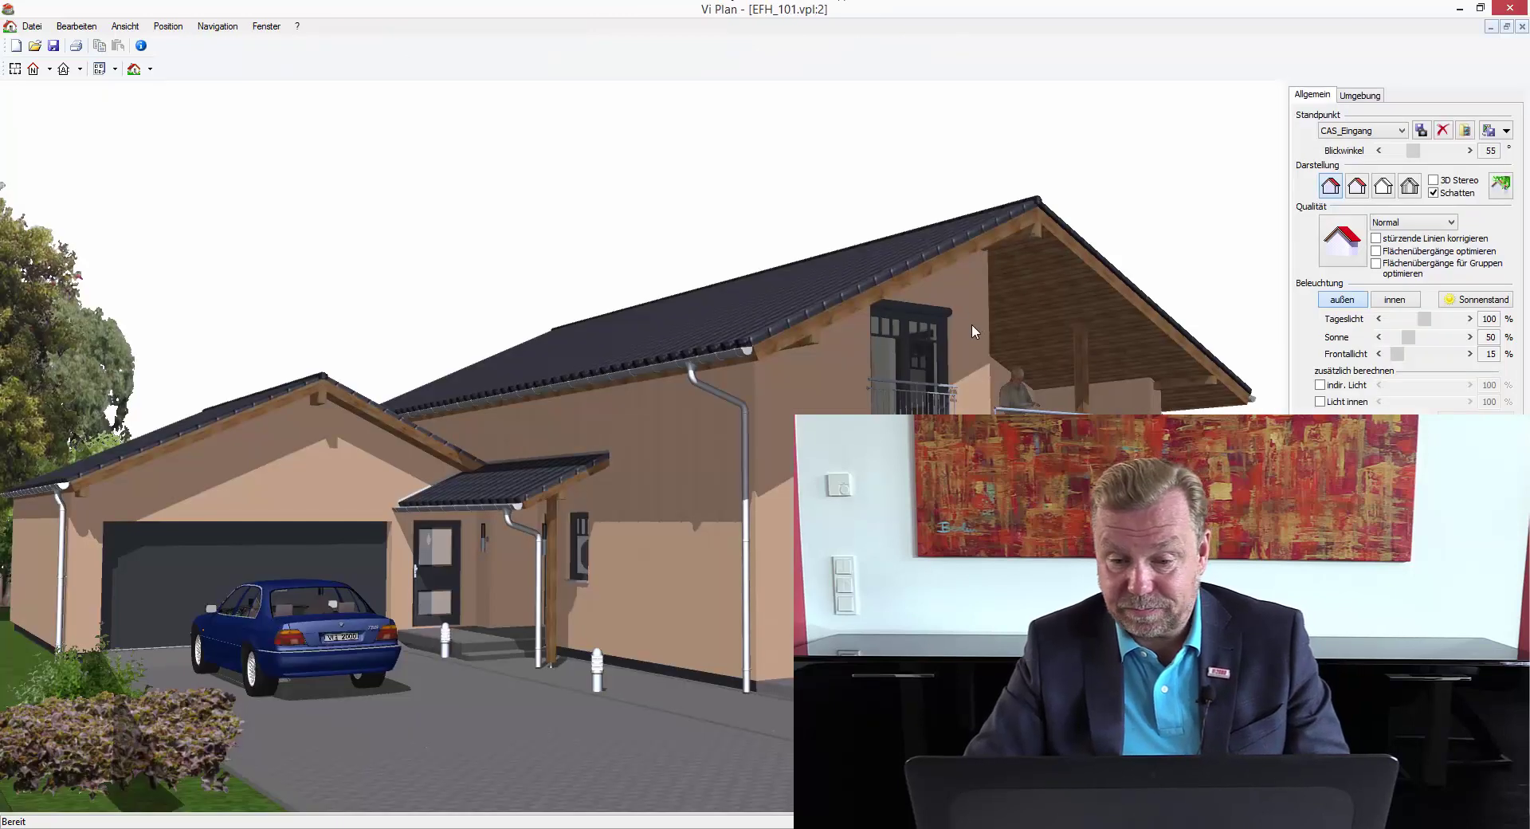
Step: Orbit and zoom the 3D view down onto the thermal collector on the roof
{"action": "left_click_drag", "start_coordinate": [973, 323], "coordinate": [829, 345]}
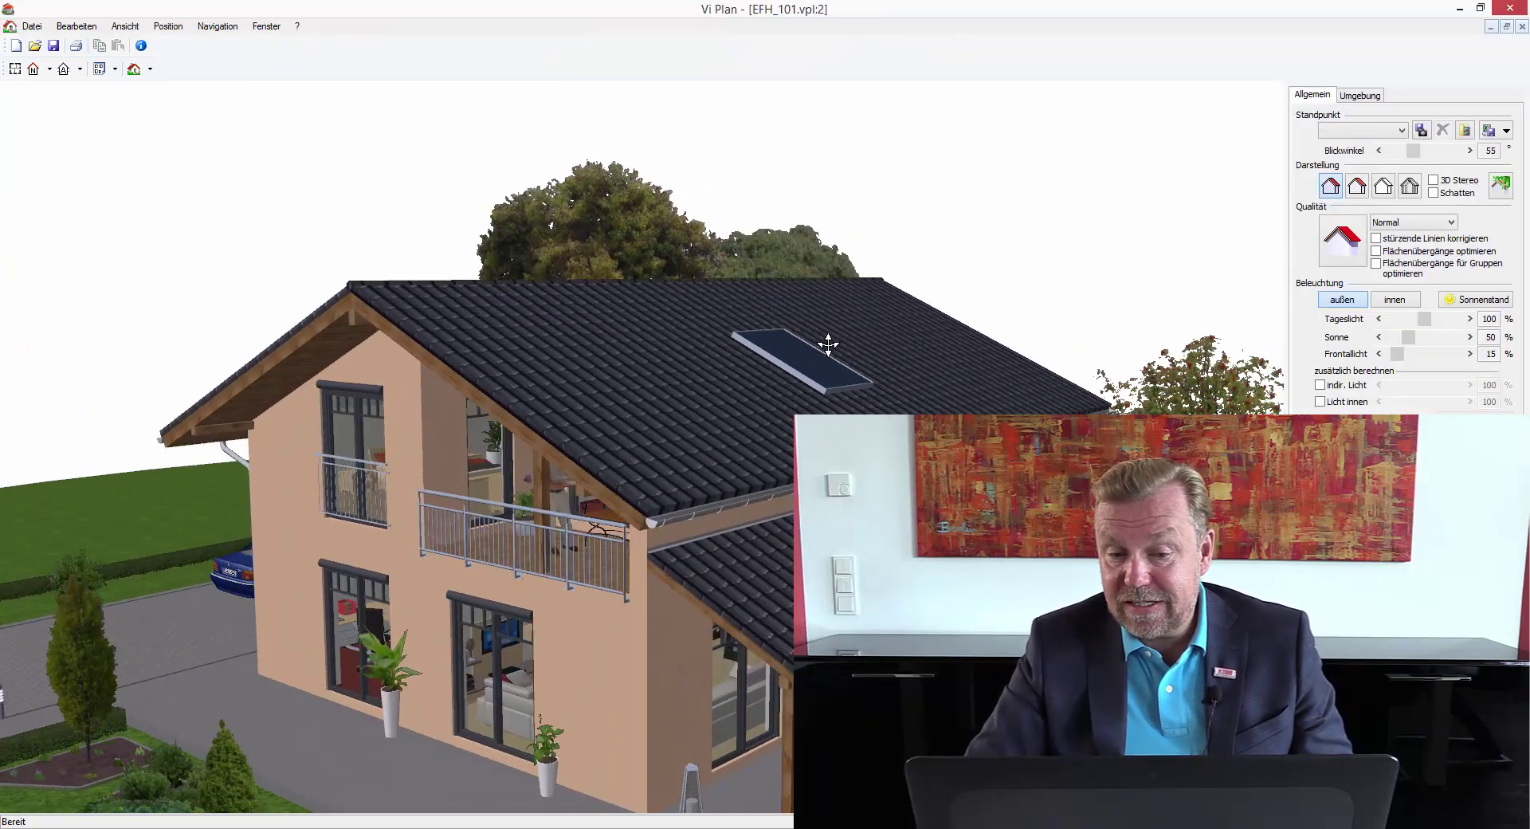
{"action": "scroll", "coordinate": [884, 263], "scroll_direction": "up", "scroll_amount": 1}
{"action": "scroll", "coordinate": [896, 263], "scroll_direction": "up", "scroll_amount": 2}
{"action": "scroll", "coordinate": [916, 204], "scroll_direction": "up", "scroll_amount": 2}
{"action": "scroll", "coordinate": [897, 224], "scroll_direction": "up", "scroll_amount": 1}
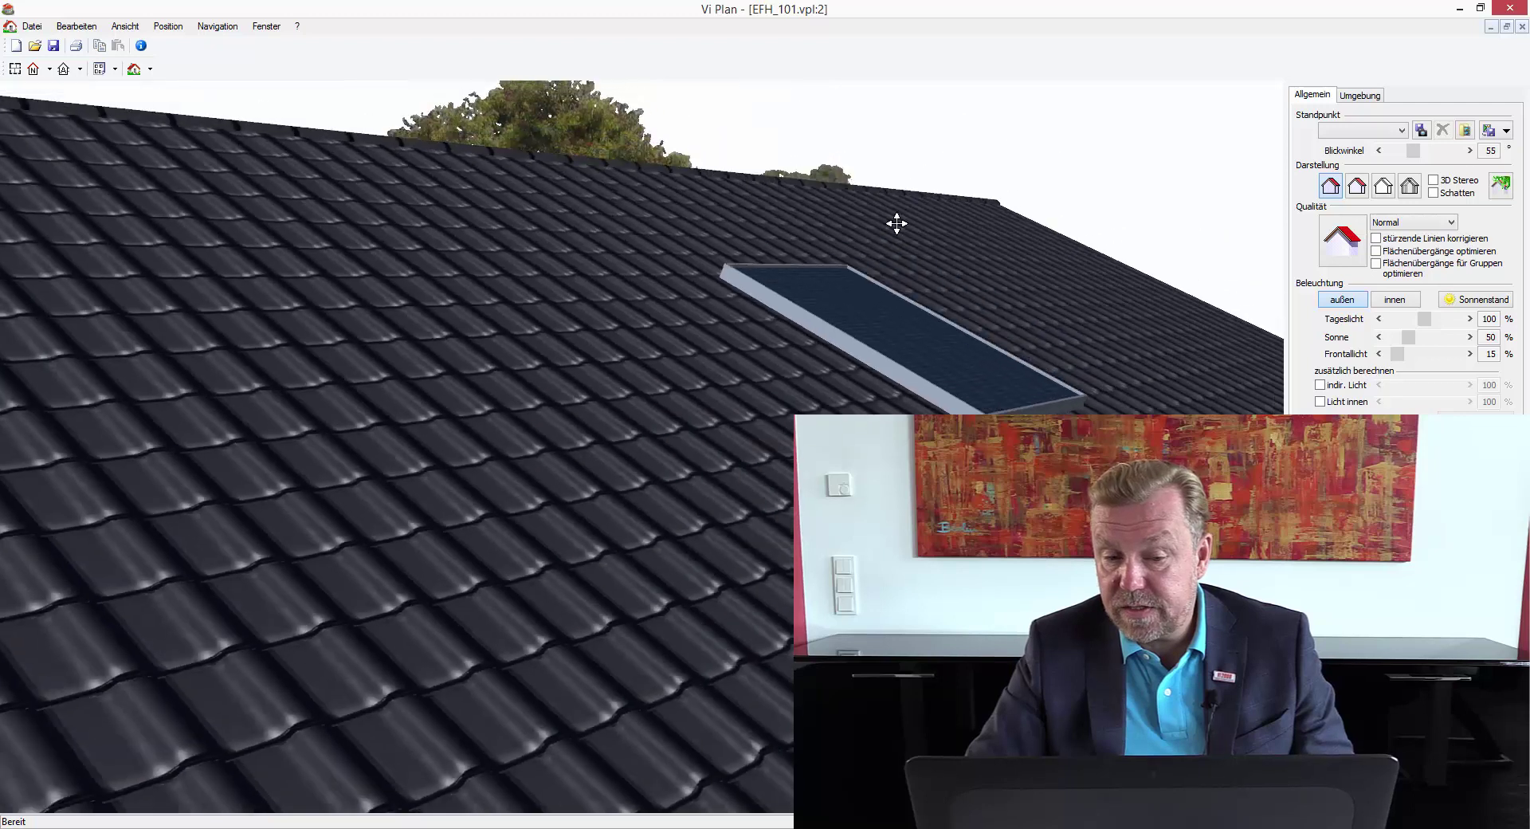
{"action": "scroll", "coordinate": [897, 224], "scroll_direction": "down", "scroll_amount": 2}
{"action": "mouse_move", "coordinate": [843, 335]}
{"action": "left_mouse_down"}
{"action": "mouse_move", "coordinate": [812, 349]}
{"action": "mouse_move", "coordinate": [830, 329]}
{"action": "left_mouse_up"}
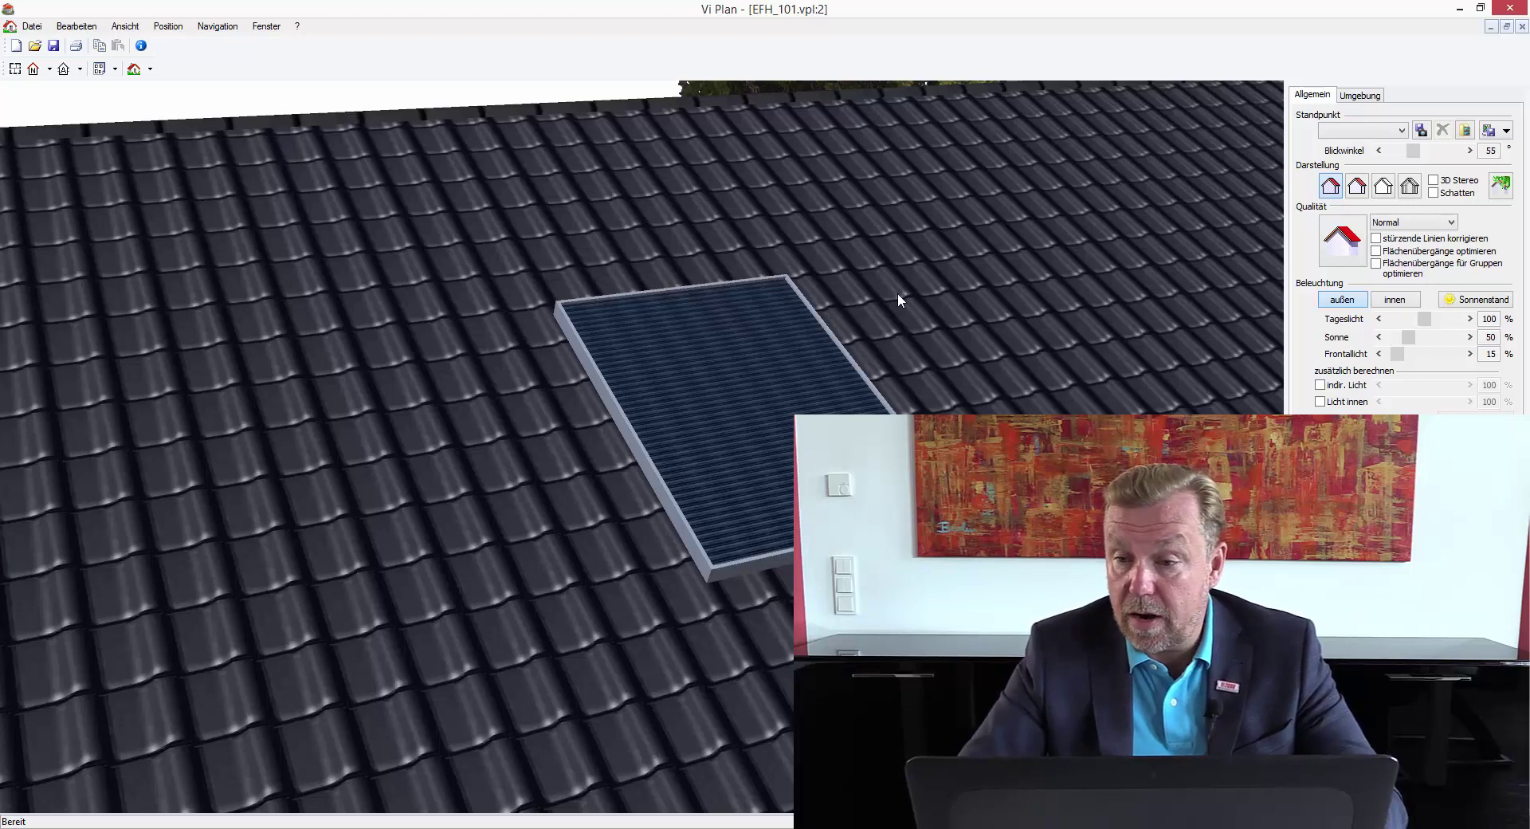
Step: Close the 3D view, zoom to the full attic plan, and switch to 2_Bauhaus_Basis_ohneKG+Anbau.vpl
{"action": "left_click", "coordinate": [1523, 28]}
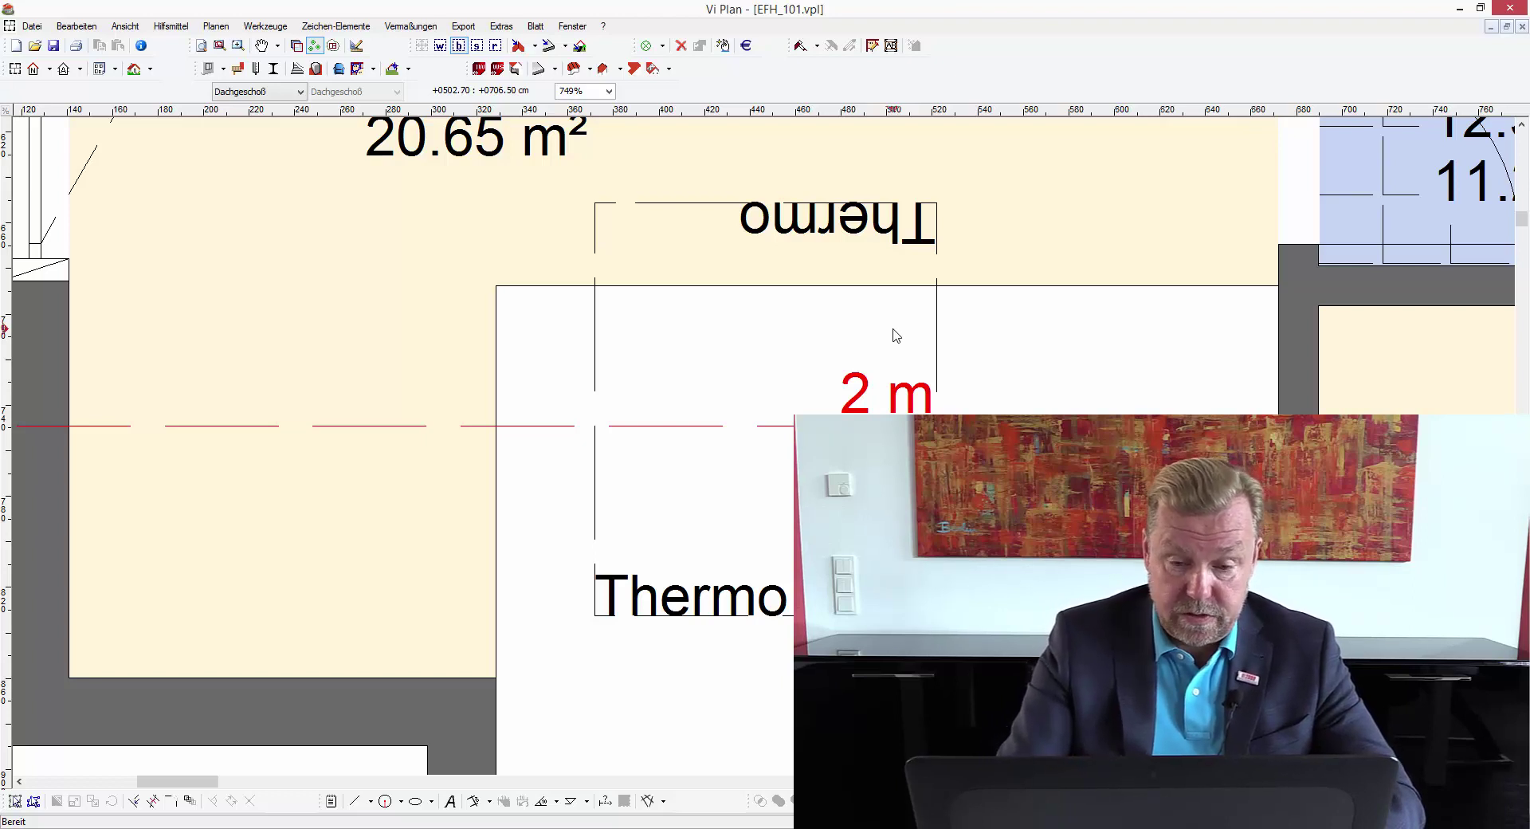
{"action": "key", "text": "Home"}
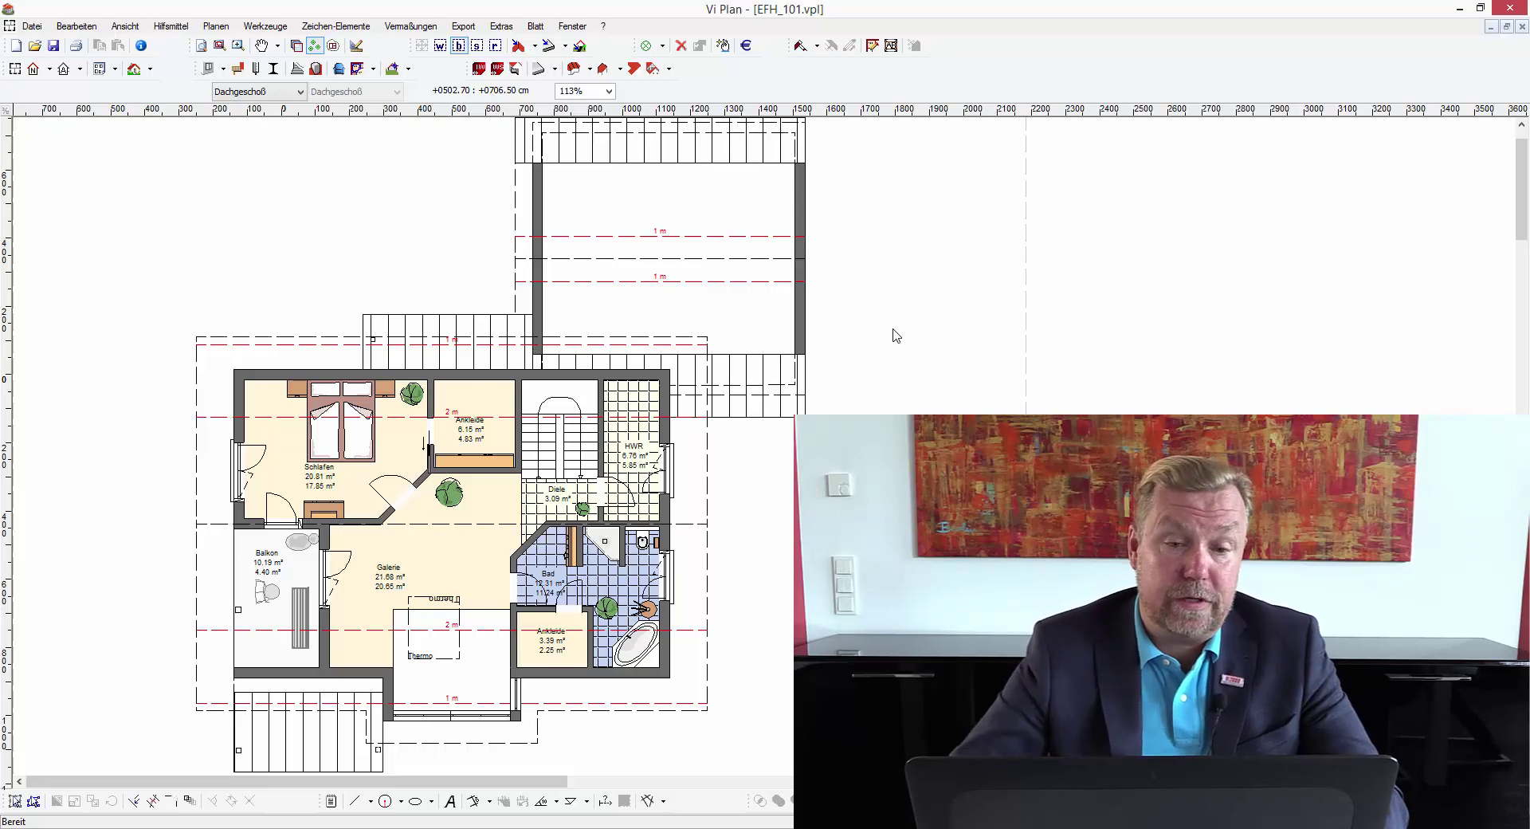
{"action": "left_click", "coordinate": [575, 27]}
{"action": "left_click", "coordinate": [610, 97]}
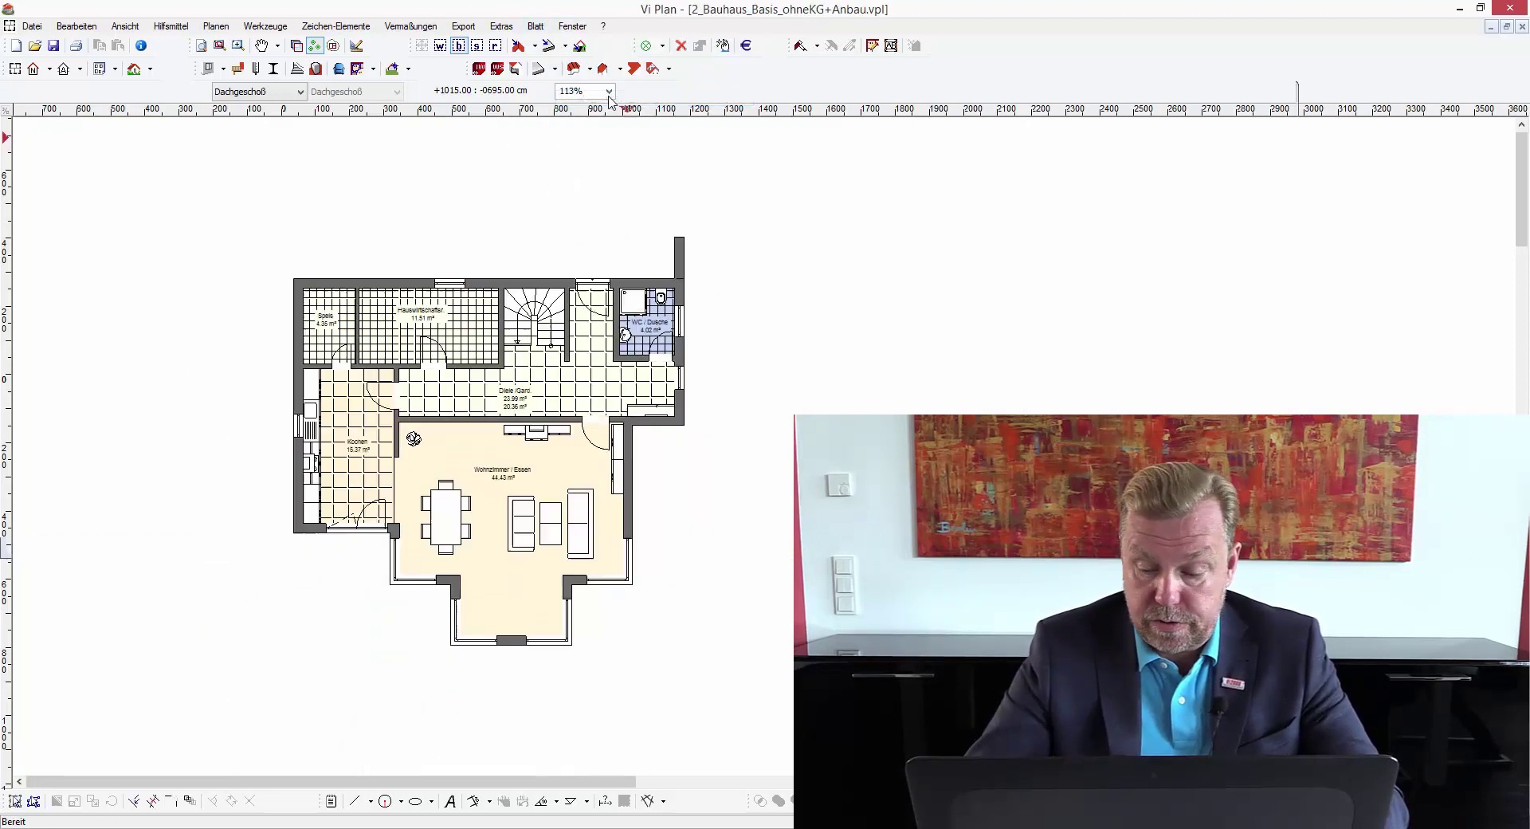
Step: Move up two floors in the Bauhaus plan with Page Up, starting from Erdgeschoß
{"action": "key", "text": "Page_Up"}
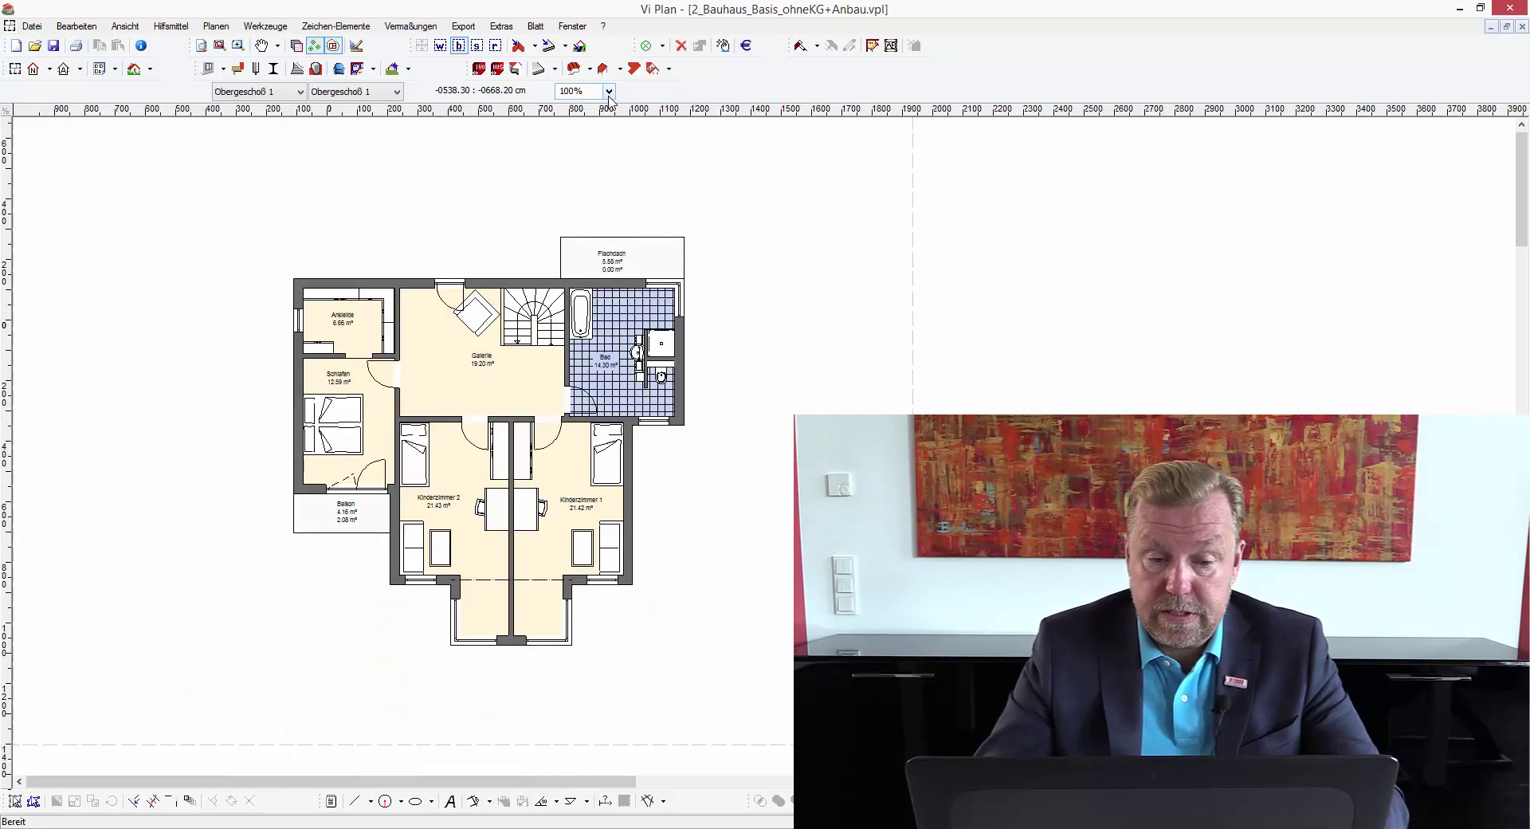
{"action": "key", "text": "Page_Up"}
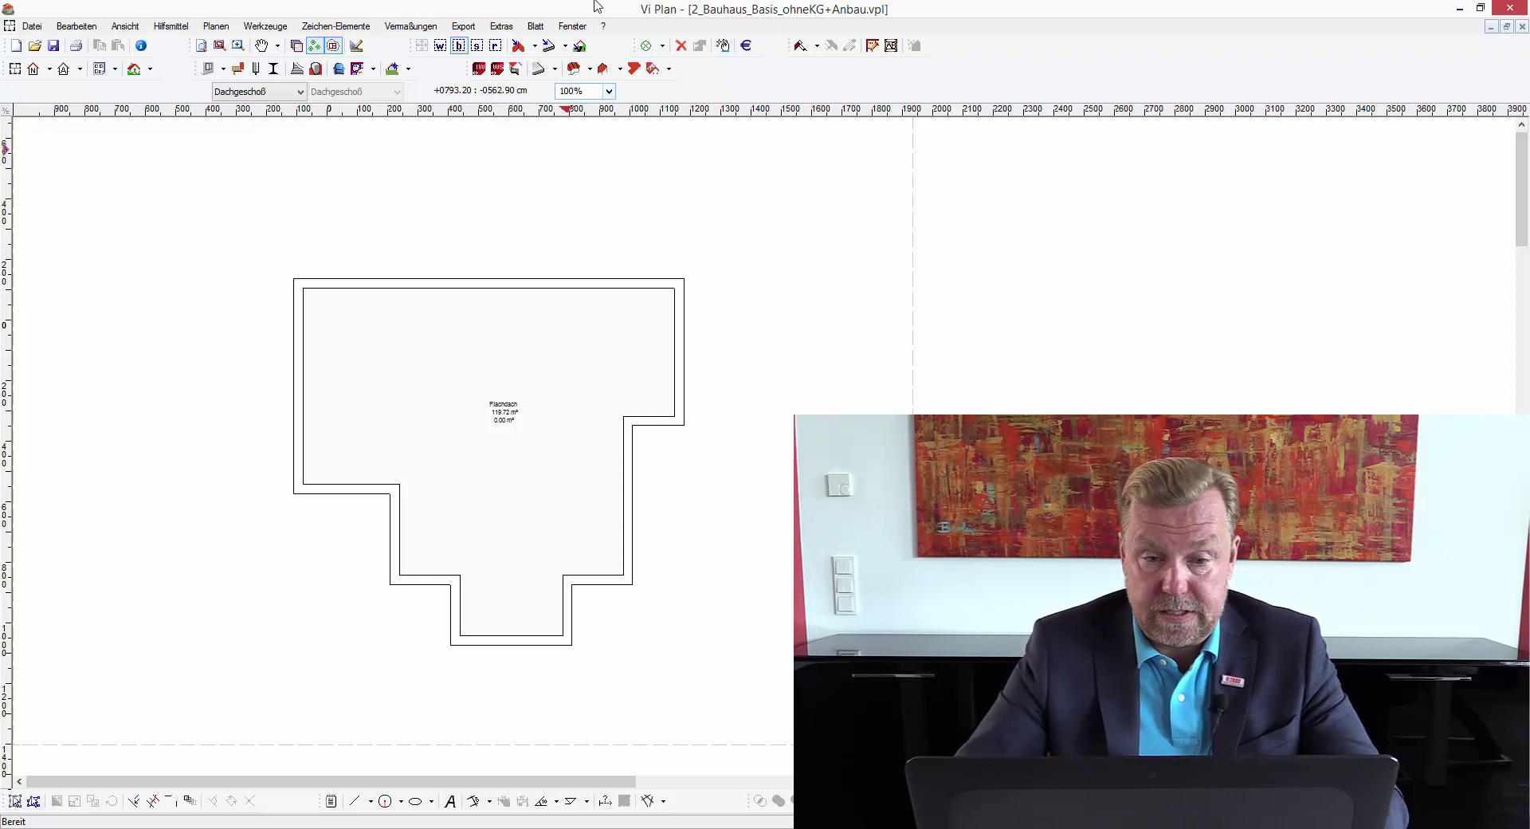
Step: Pick EFH_101.vpl from the Fenster menu to return to its Dachgeschoß plan
{"action": "left_click", "coordinate": [572, 27]}
{"action": "left_click", "coordinate": [590, 82]}
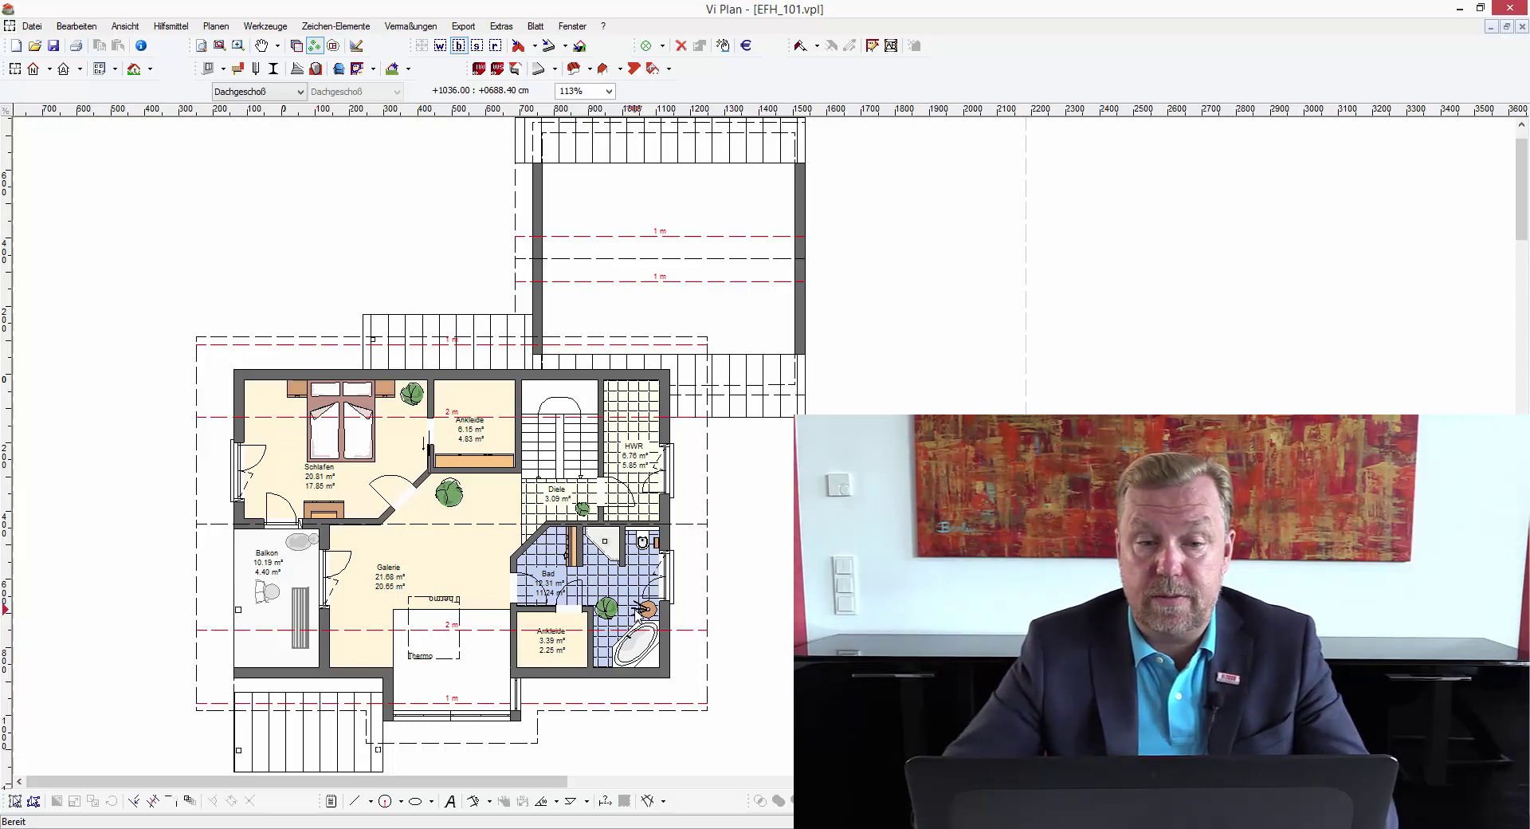
Step: Switch the active window to the 2_Bauhaus_Basis_ohneKG+Anbau.vpl plan from the Fenster menu
{"action": "left_click", "coordinate": [571, 27]}
{"action": "left_click", "coordinate": [590, 100]}
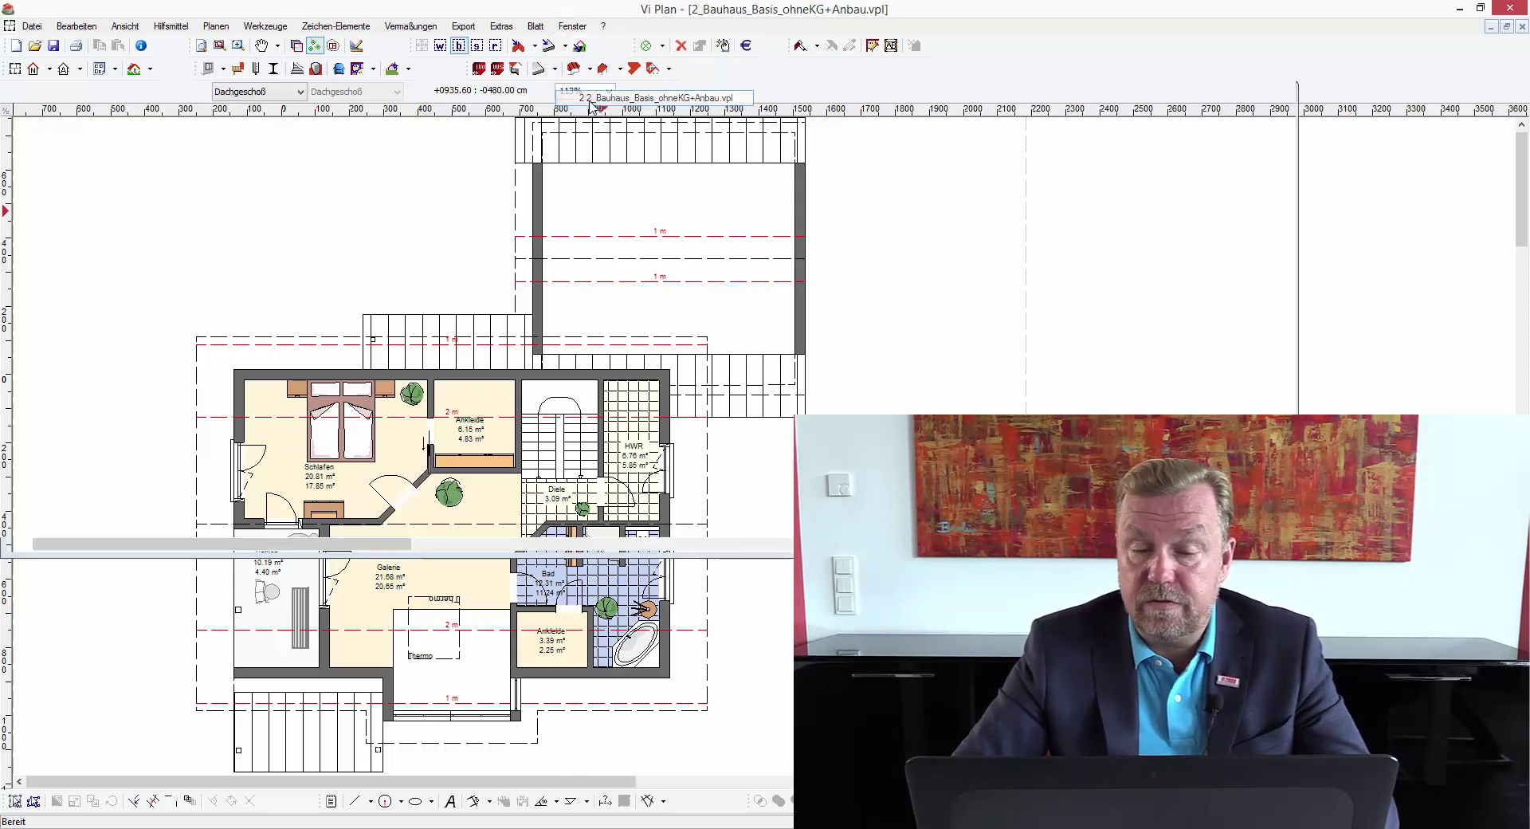